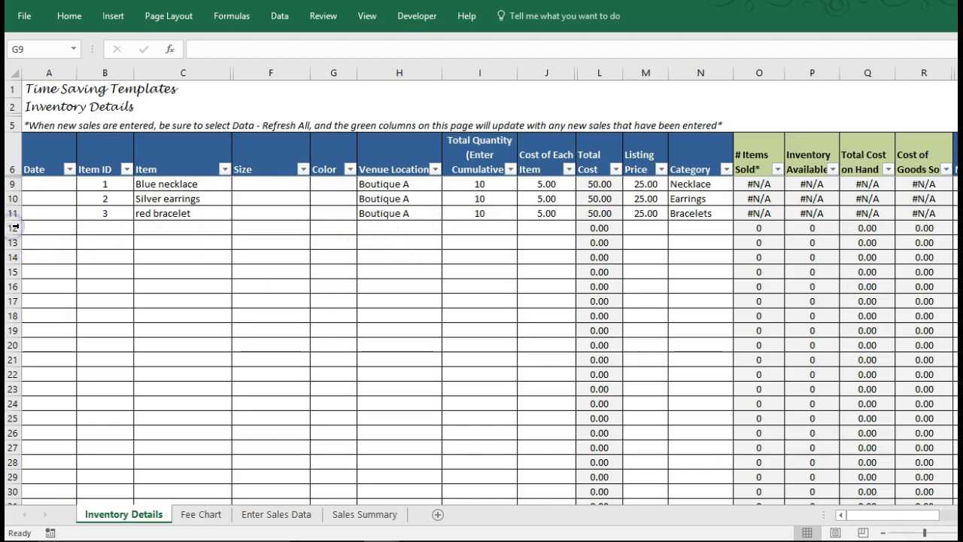
# Step: Enter 1B as the Item ID in row 12 of the inventory list
pyautogui.press('Left')
pyautogui.press('Left')
pyautogui.press('Left')
pyautogui.press('Left')
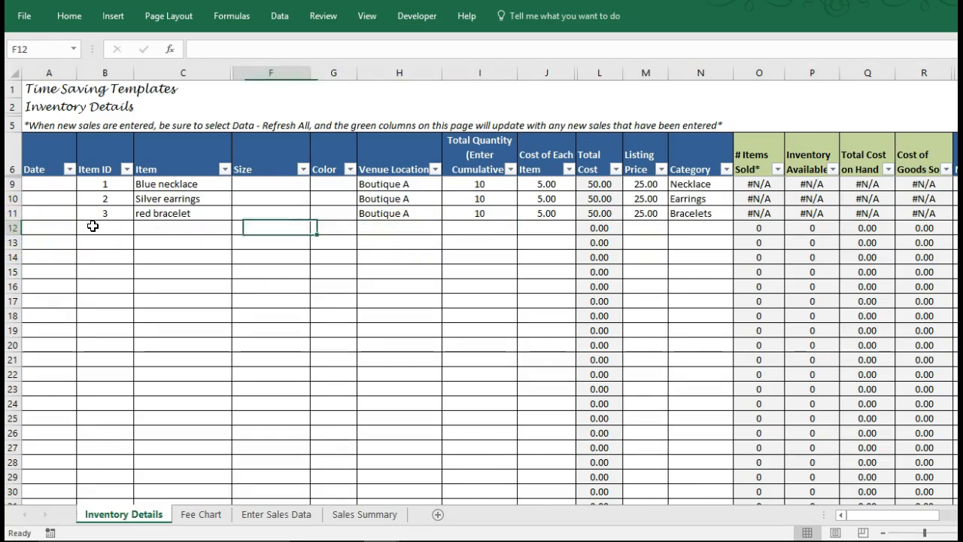
pyautogui.press('Right')
pyautogui.press('Left')
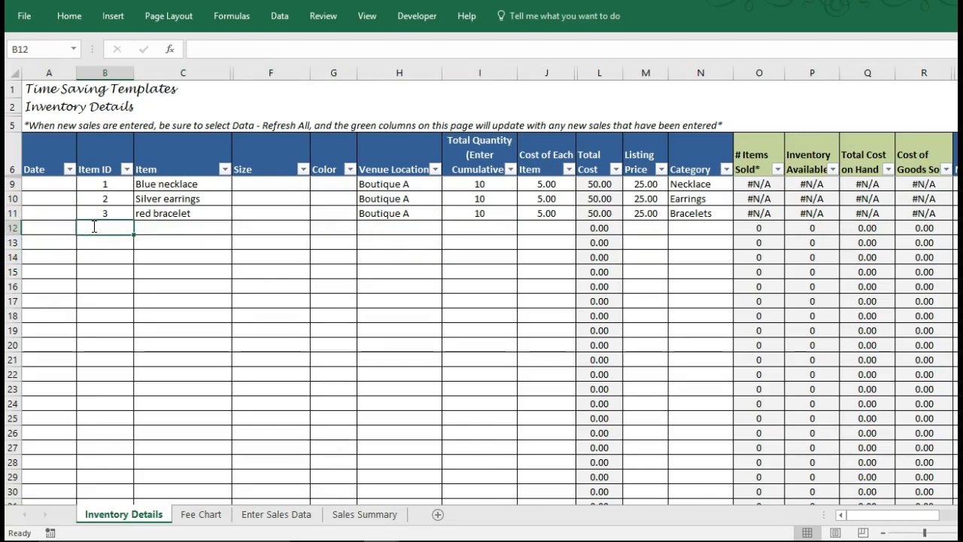
pyautogui.write('1')
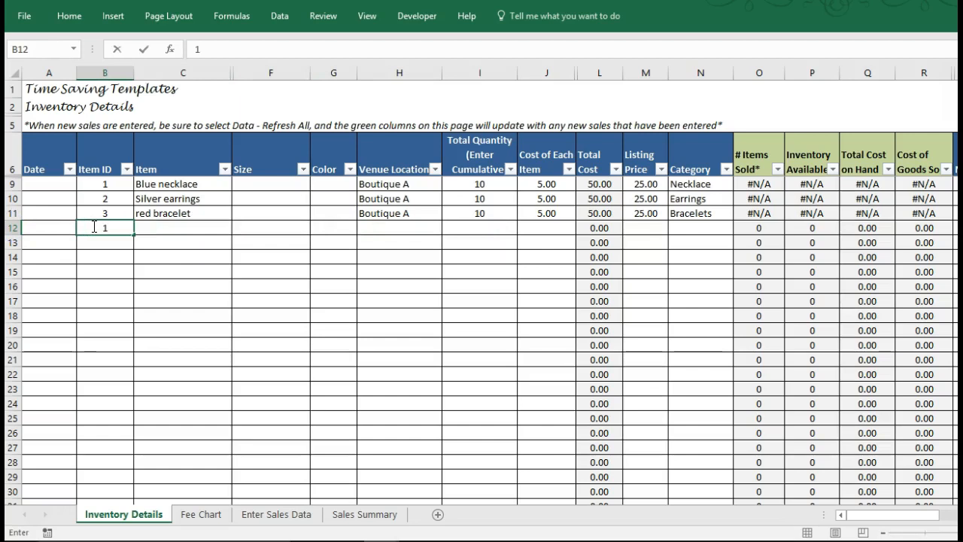
pyautogui.write('B')
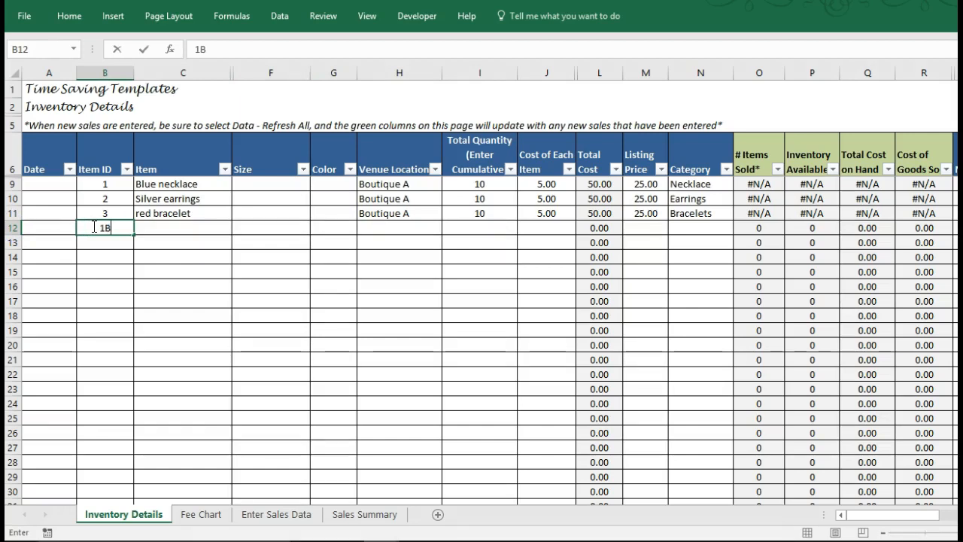
pyautogui.press('Tab')
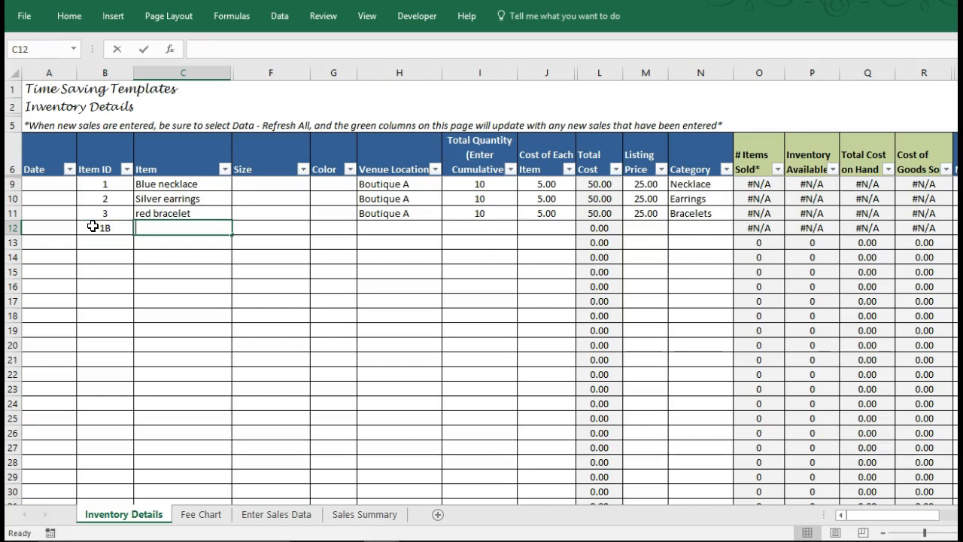
# Step: Enter Blue necklace as the item name for the 1B inventory row
pyautogui.write('Bu')
pyautogui.press('BackSpace')
pyautogui.write('lu')
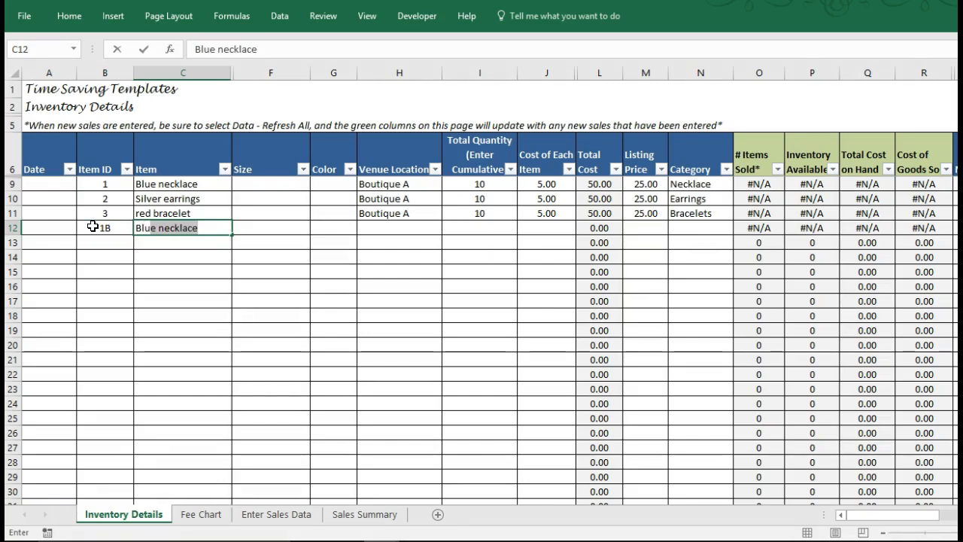
pyautogui.press('Tab')
# Step: Set the venue location of the 1B inventory row to Boutique B
pyautogui.press('Tab')
pyautogui.press('Tab')
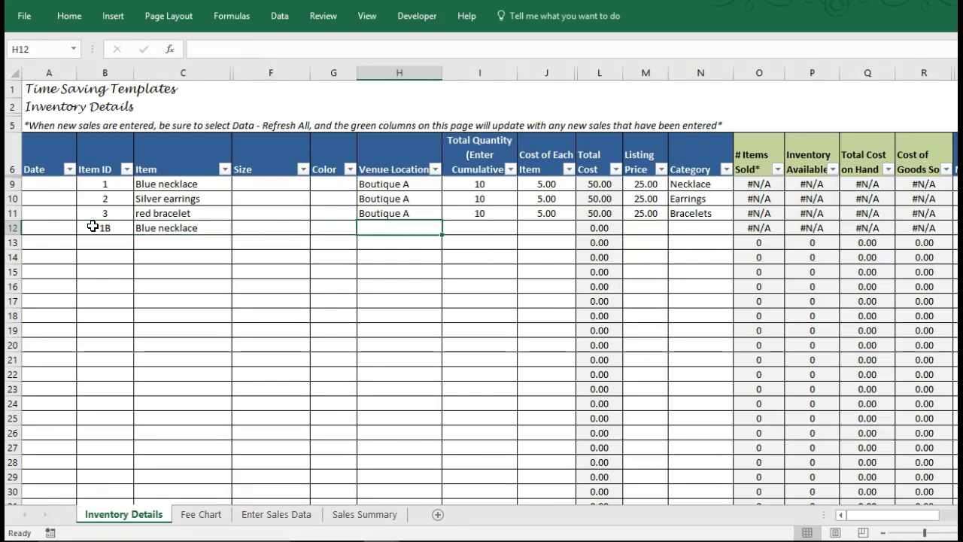
pyautogui.write('Boutique ')
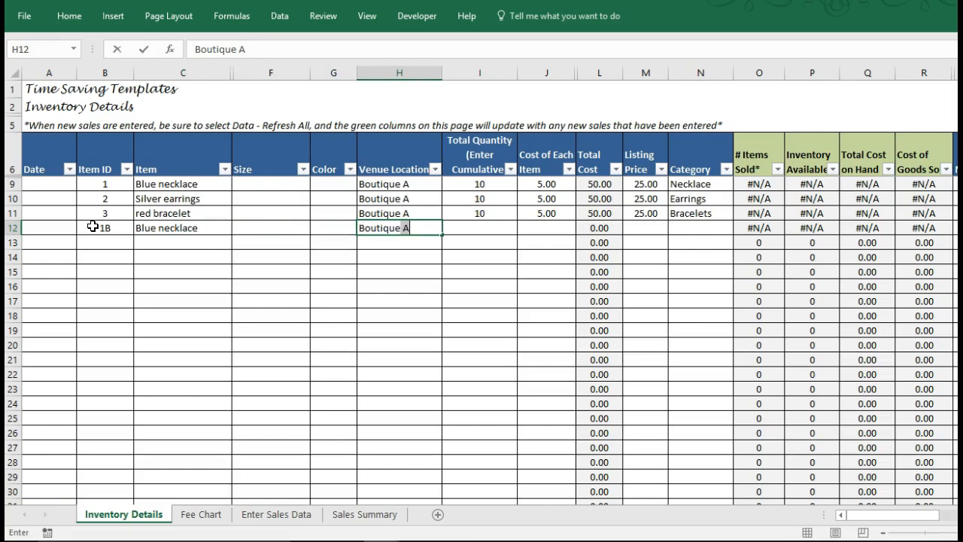
pyautogui.write('B')
pyautogui.press('Return')
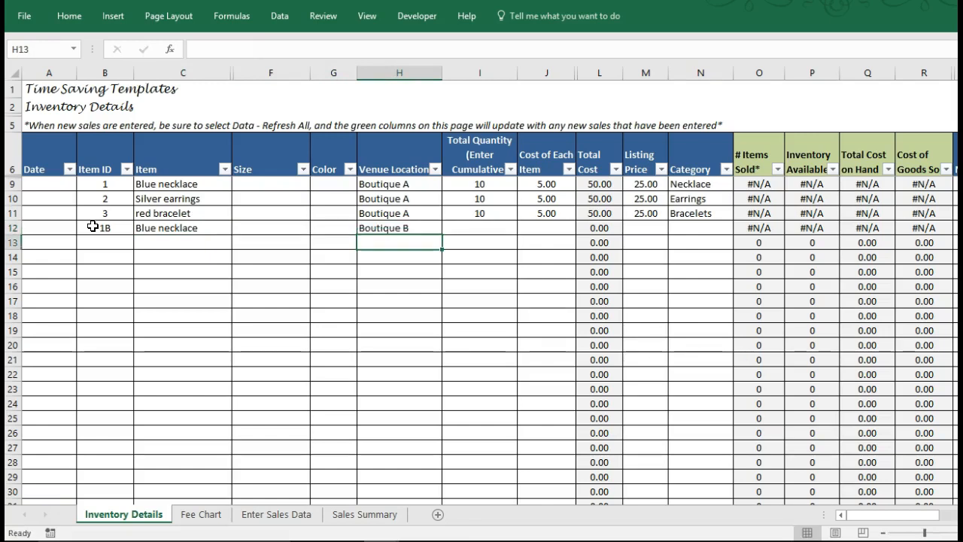
pyautogui.press('Up')
pyautogui.press('Left')
pyautogui.press('Left')
pyautogui.press('Left')
pyautogui.press('Left')
pyautogui.press('Left')
pyautogui.press('Right')
pyautogui.press('Right')
pyautogui.press('Right')
pyautogui.press('Right')
pyautogui.press('Right')
pyautogui.press('Right')
pyautogui.press('Left')
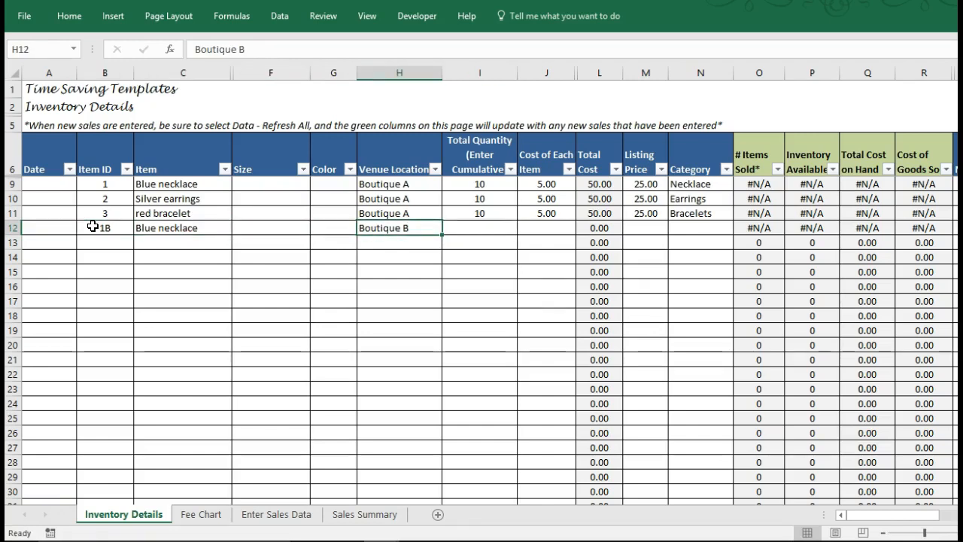
pyautogui.press('Left')
pyautogui.press('Right')
pyautogui.press('Right')
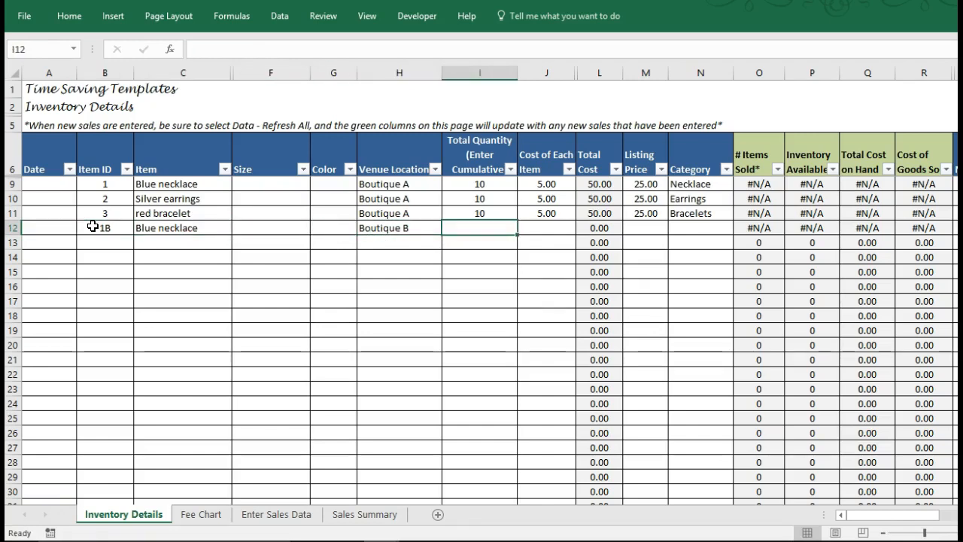
# Step: Review the quantity, cost per item, listing price and category entries of the first inventory items
pyautogui.press('Up')
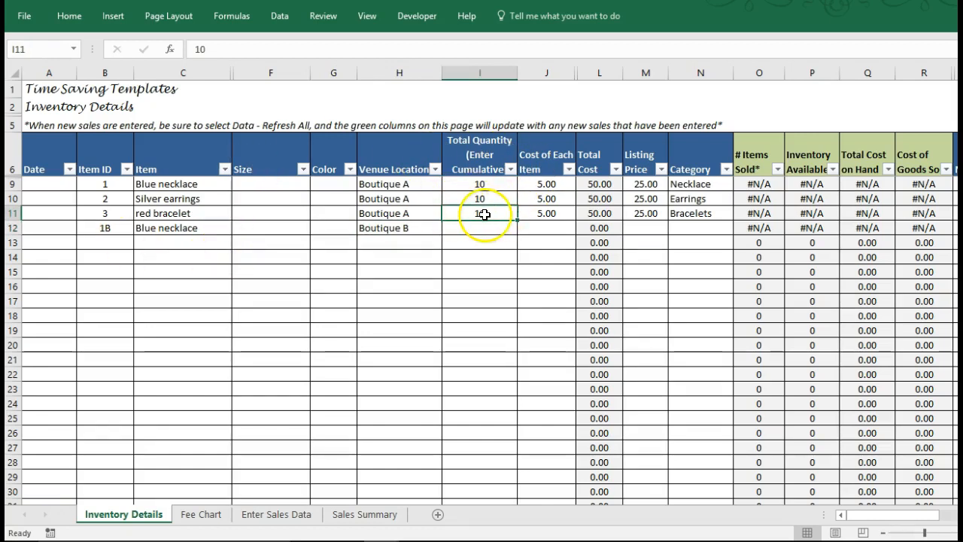
pyautogui.click(547, 186)
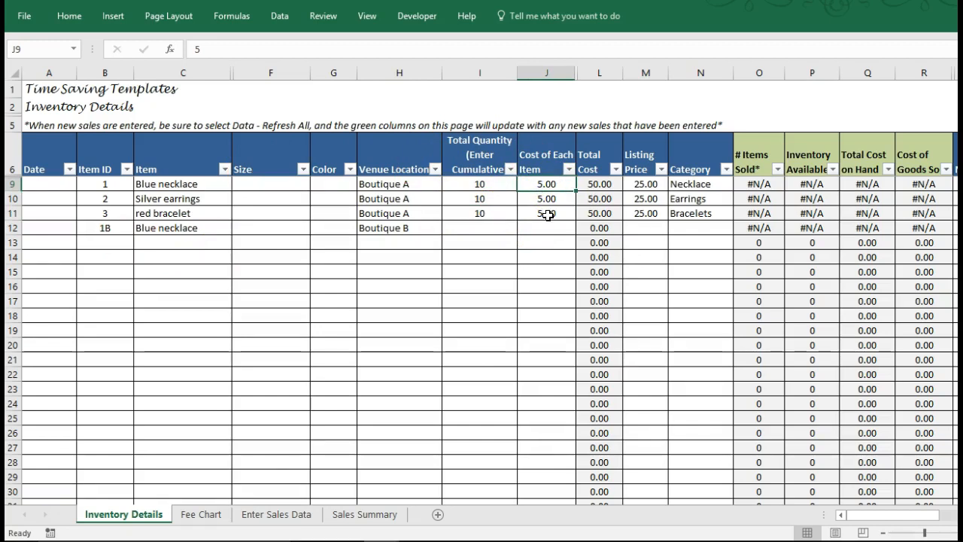
pyautogui.click(482, 185)
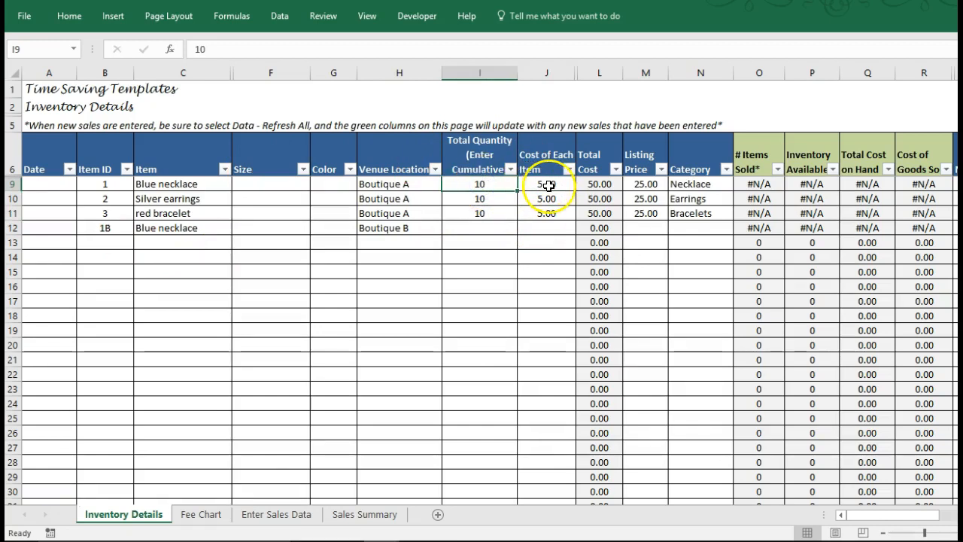
pyautogui.click(548, 186)
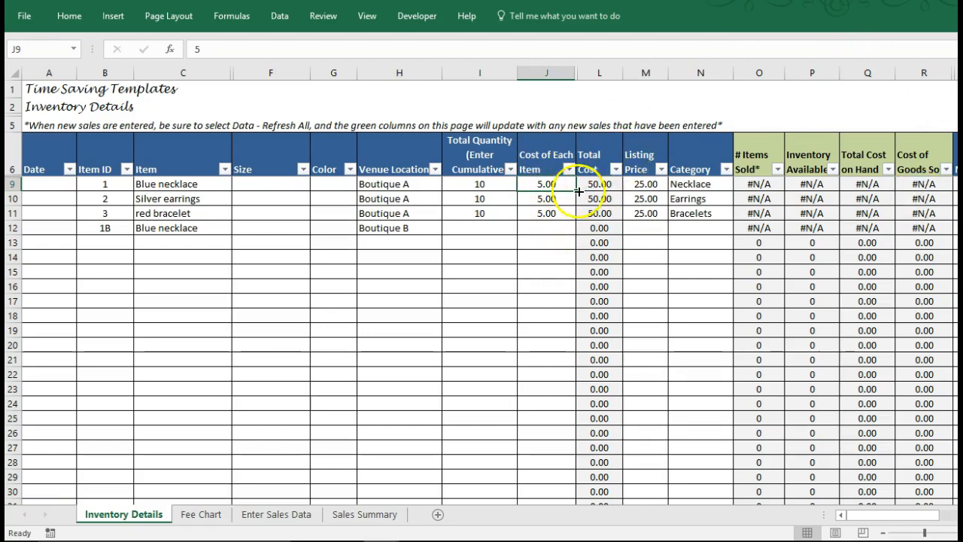
pyautogui.click(644, 184)
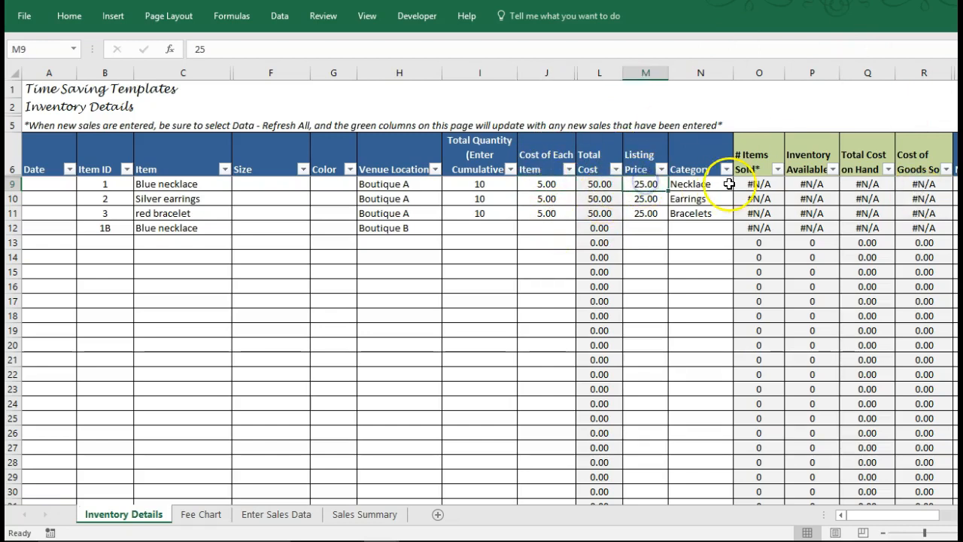
pyautogui.click(701, 185)
pyautogui.moveTo(694, 181); pyautogui.dragTo(696, 216)
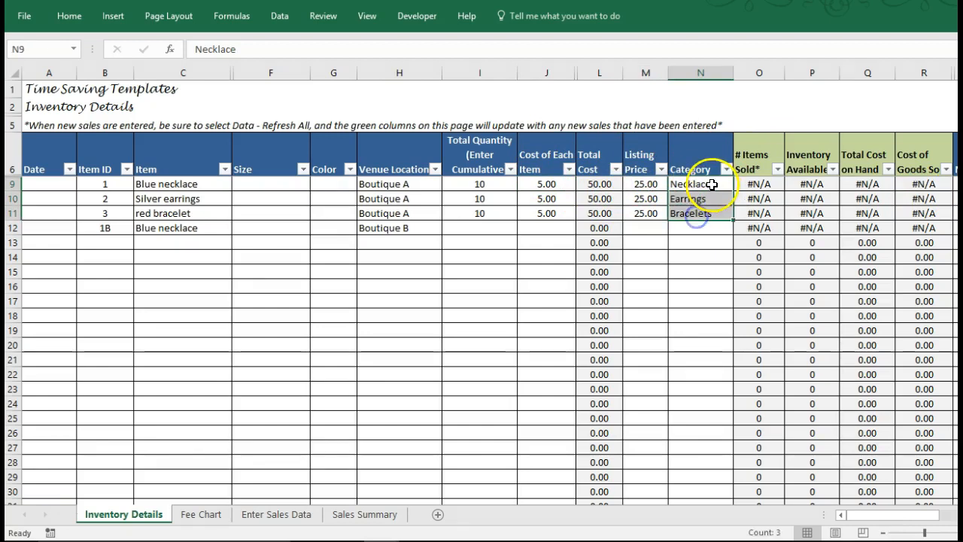
pyautogui.click(711, 185)
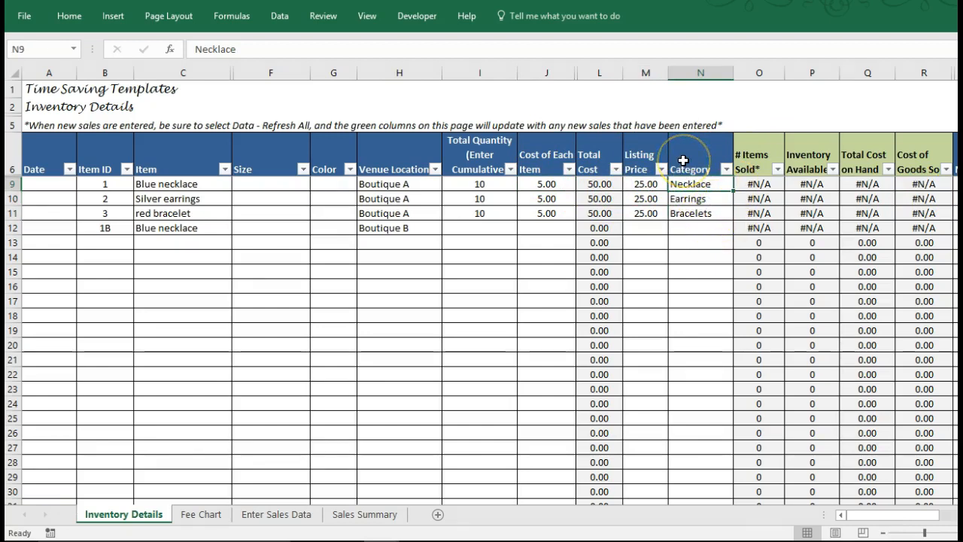
# Step: Examine the Sales by Category and Sales by Venue tables on the Sales Summary sheet
pyautogui.click(366, 515)
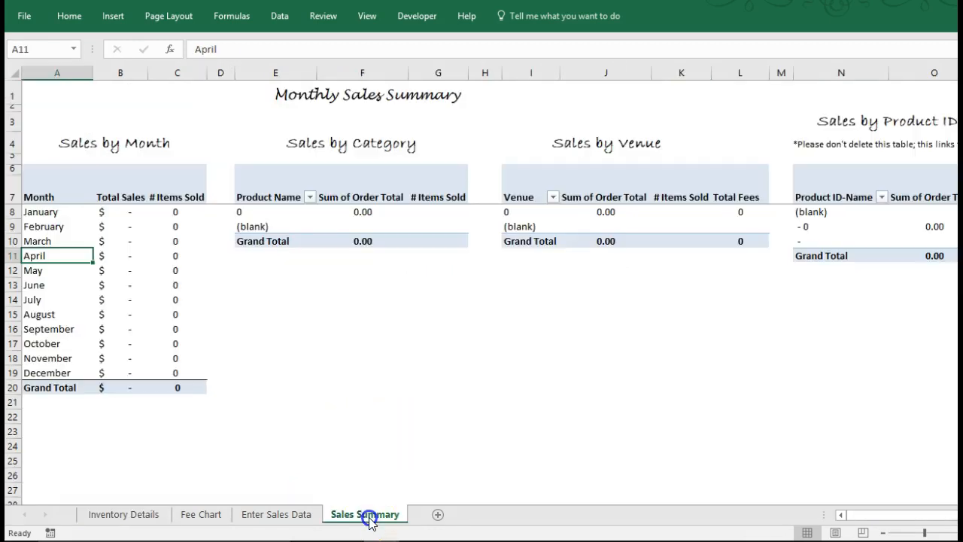
pyautogui.click(294, 229)
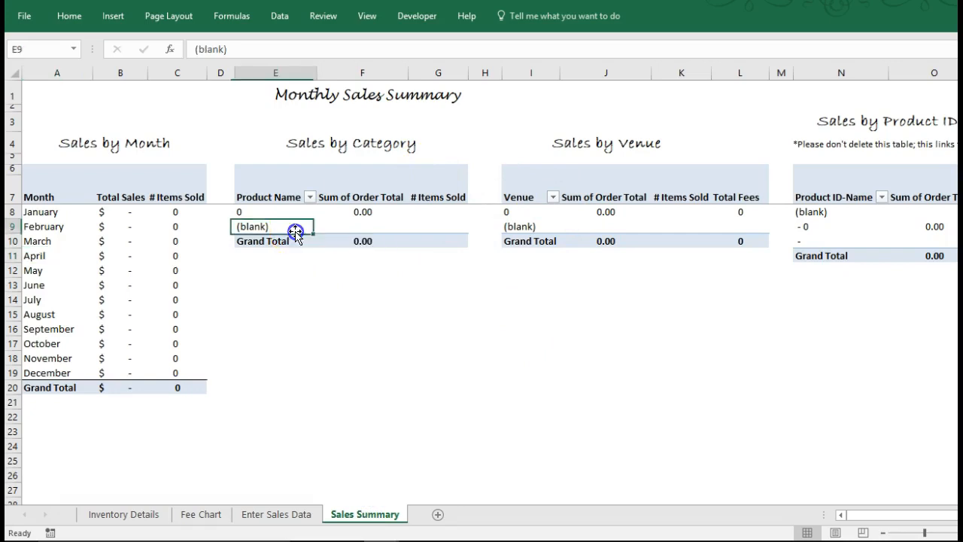
pyautogui.click(642, 230)
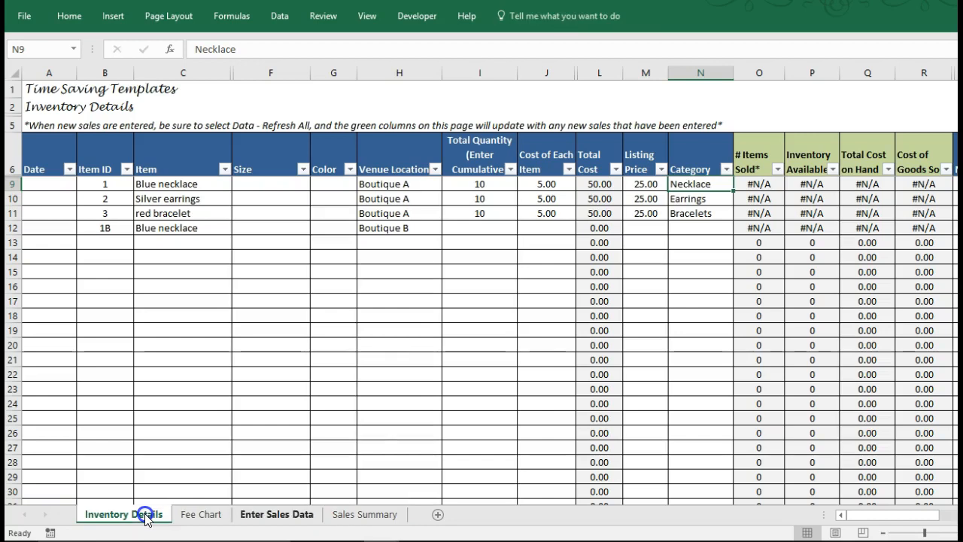
# Step: Enter Item IDs 1, 2 and 3 in rows 7 to 9 of the Enter Sales Data sheet
pyautogui.click(276, 514)
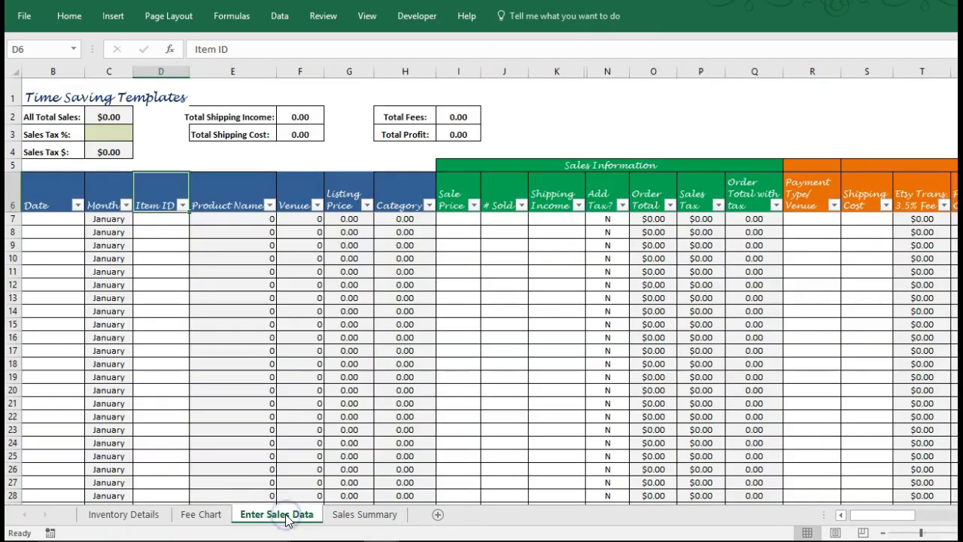
pyautogui.press('Down')
pyautogui.press('Left')
pyautogui.press('Right')
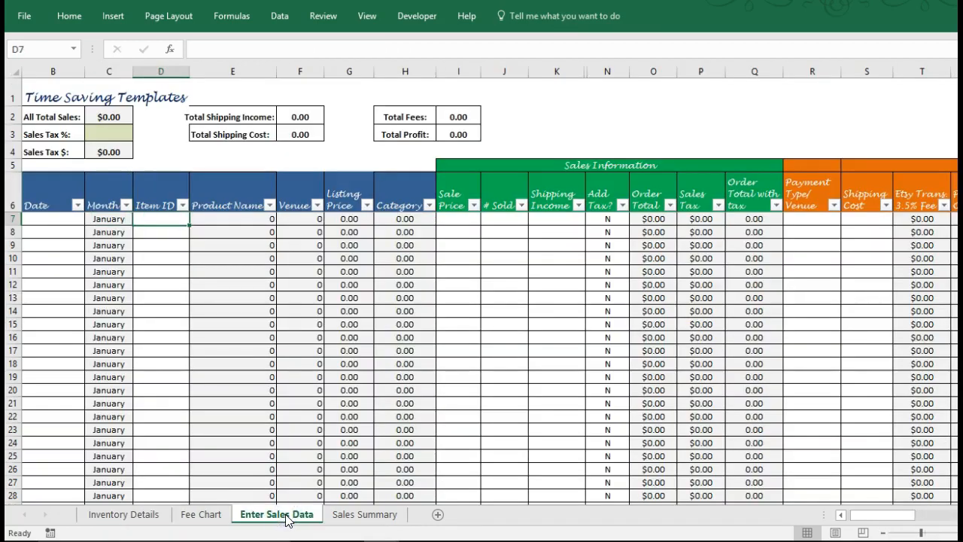
pyautogui.write('1')
pyautogui.press('Return')
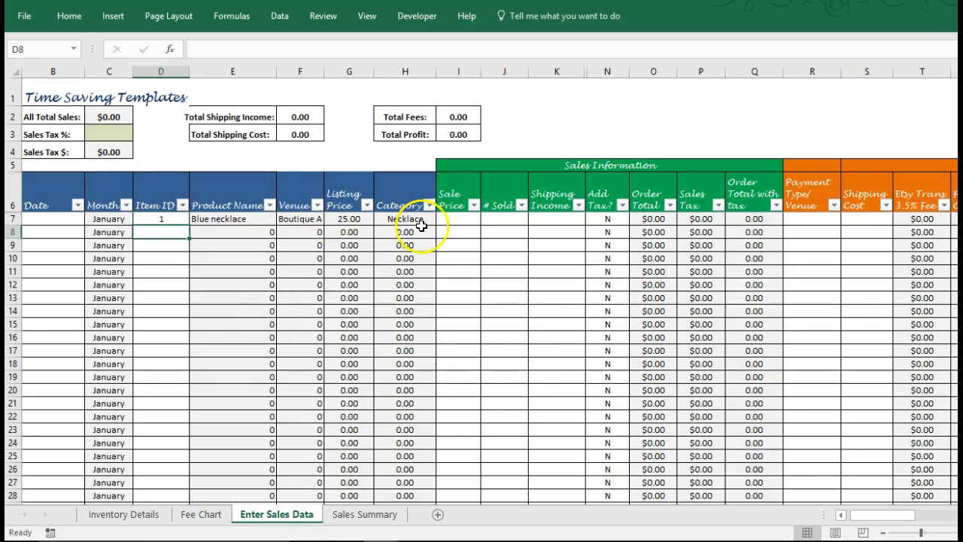
pyautogui.write('2')
pyautogui.press('Return')
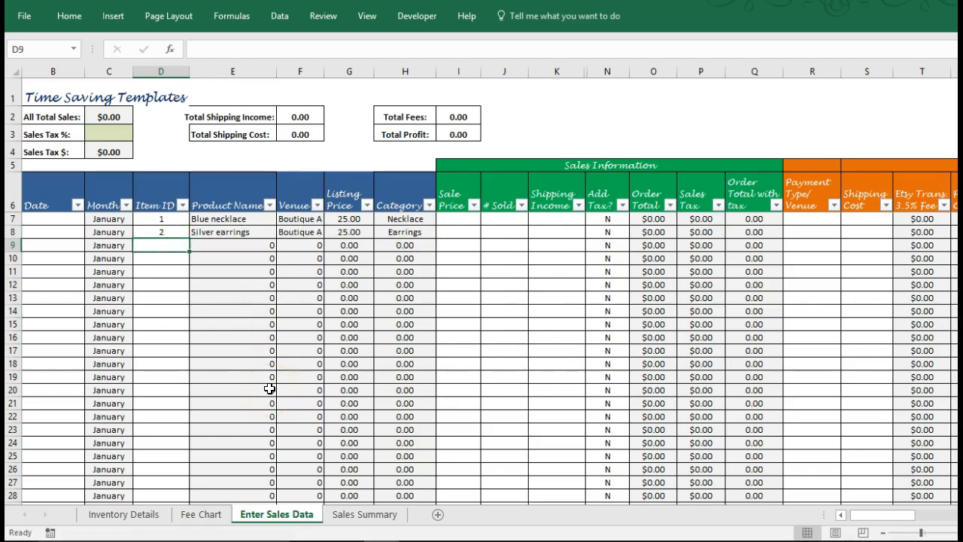
pyautogui.write('3')
pyautogui.press('Return')
# Step: Set the sale price of the three sales in rows 7 to 9 to 22 each
pyautogui.press('Up')
pyautogui.press('Up')
pyautogui.press('Up')
pyautogui.press('Right')
pyautogui.press('Right')
pyautogui.press('Right')
pyautogui.press('Right')
pyautogui.press('Right')
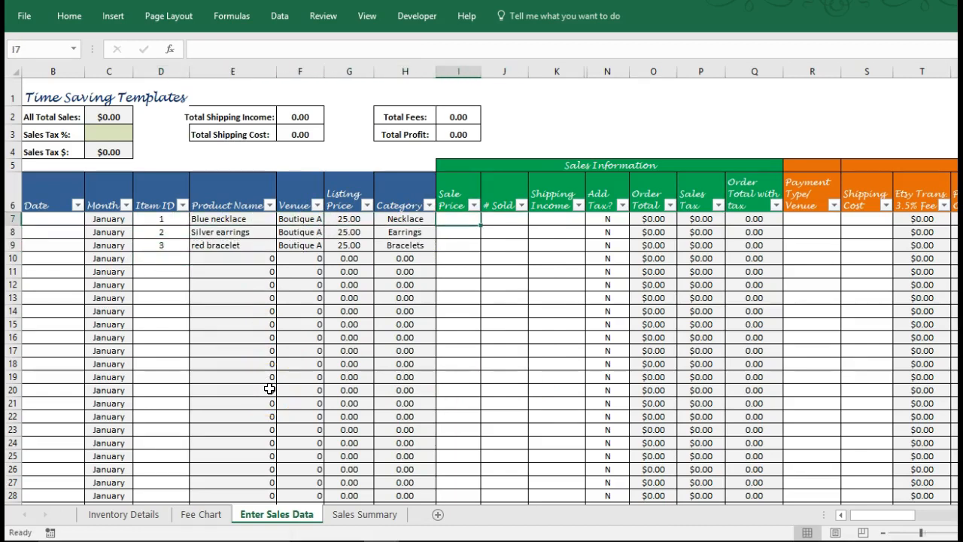
pyautogui.write('22')
pyautogui.press('Return')
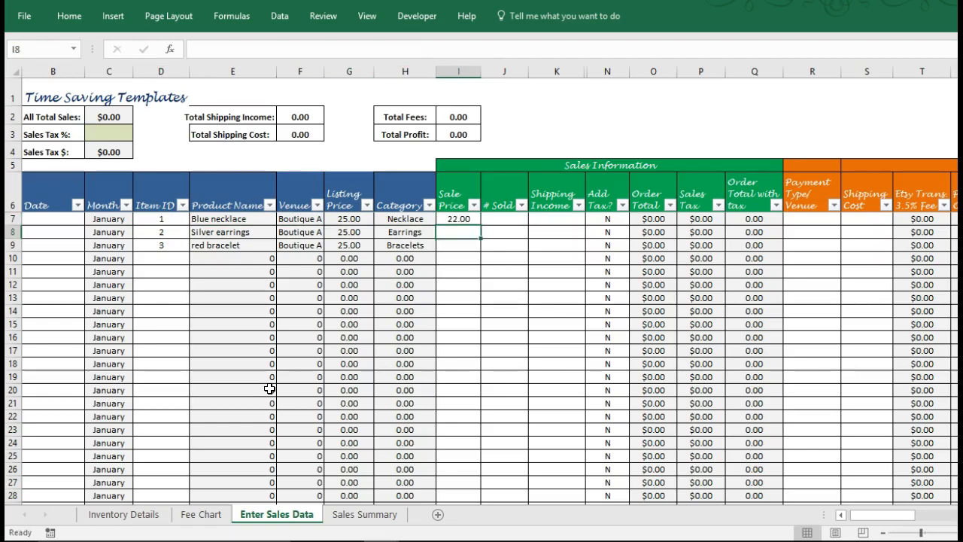
pyautogui.write('22')
pyautogui.press('Return')
pyautogui.write('22')
pyautogui.press('Tab')
# Step: Enter 1 as the number sold for each of the three sales in rows 7 to 9
pyautogui.press('Up')
pyautogui.press('Up')
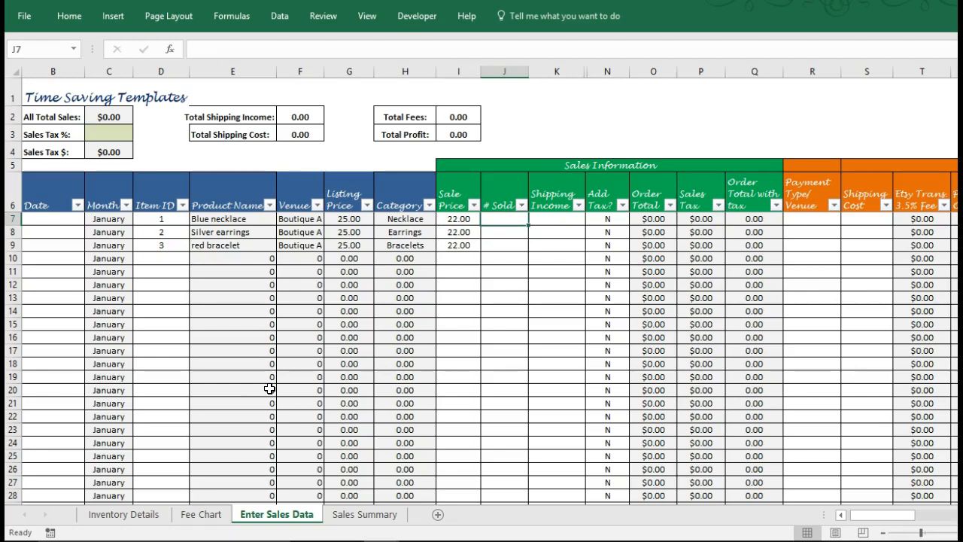
pyautogui.write('1')
pyautogui.press('Return')
pyautogui.write('1')
pyautogui.press('Return')
pyautogui.write('1')
pyautogui.press('Tab')
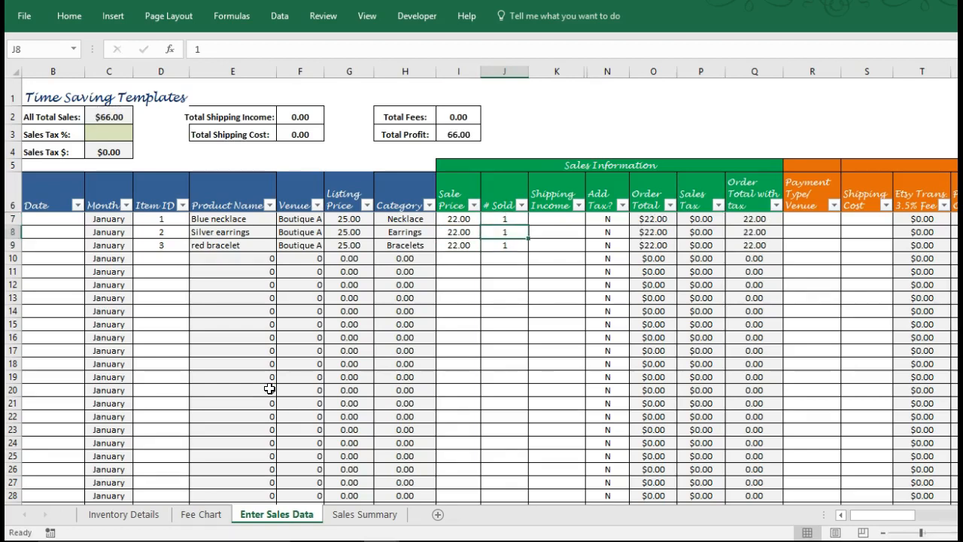
# Step: Examine the Add Tax? choices for the first sale and the Sales Tax % cell
pyautogui.press('Up')
pyautogui.press('Up')
pyautogui.press('Up')
pyautogui.press('Down')
pyautogui.press('Right')
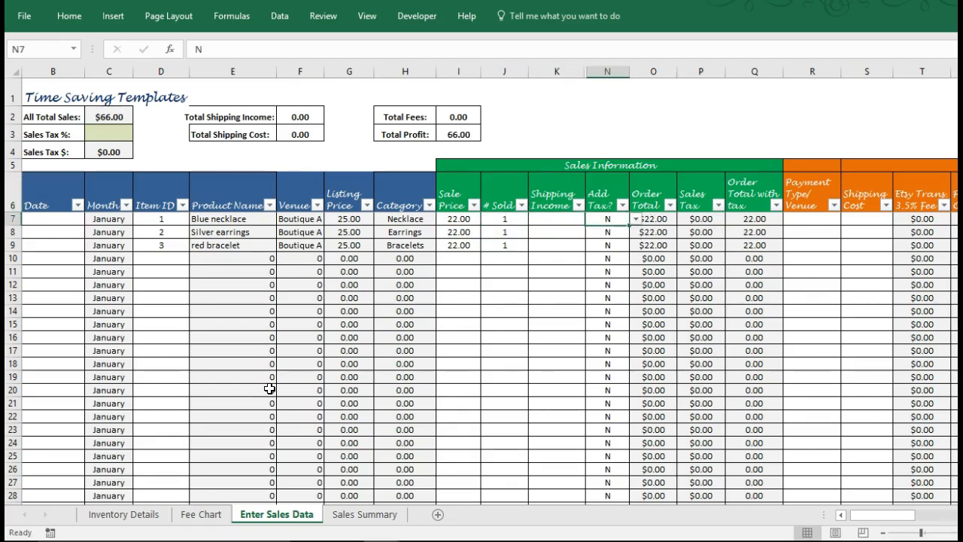
pyautogui.press('Left')
pyautogui.press('Right')
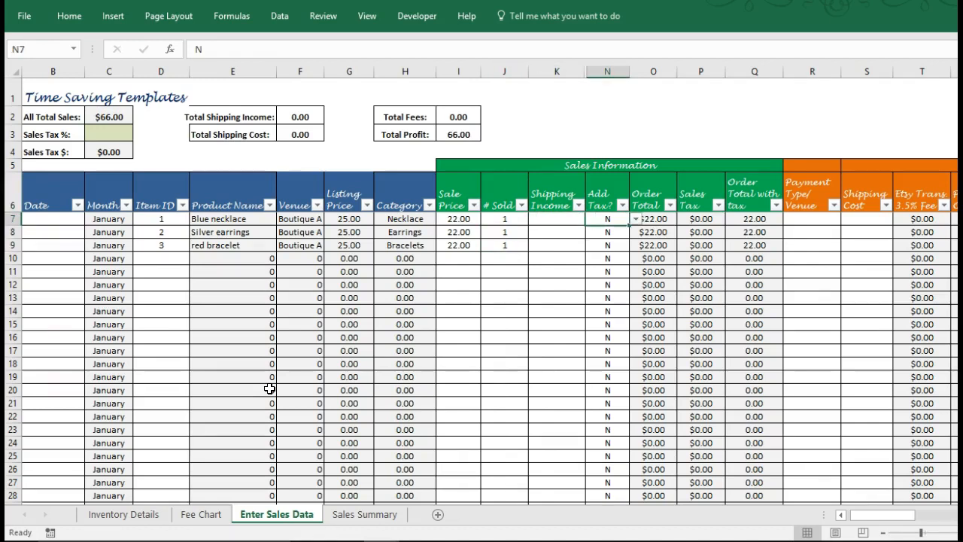
pyautogui.click(634, 220)
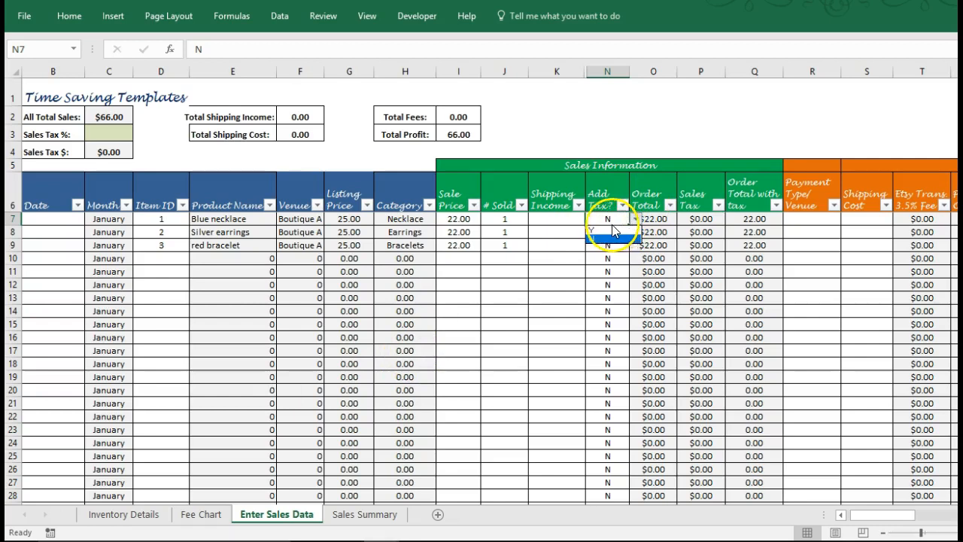
pyautogui.click(542, 175)
pyautogui.click(127, 128)
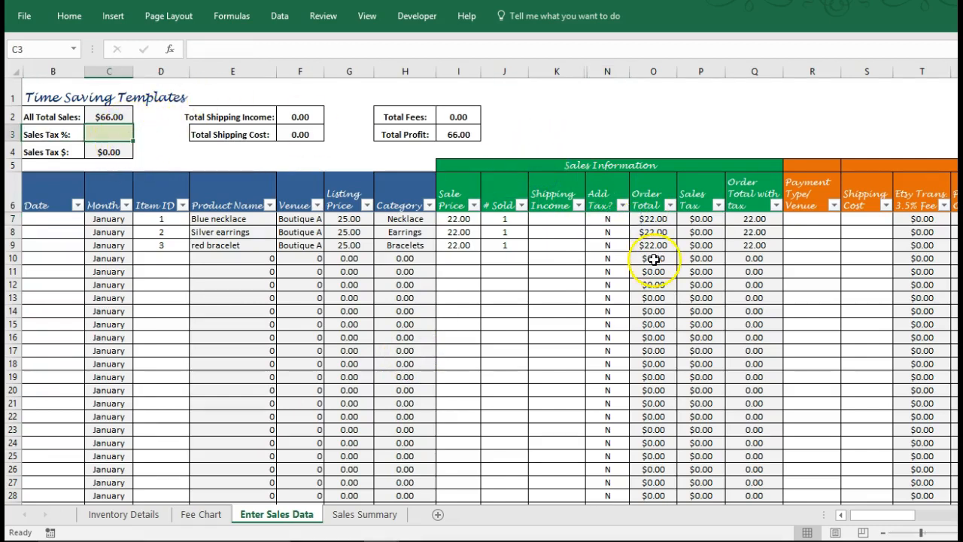
# Step: Enter 12/5/2017 as the date of the three sales in rows 7 to 9
pyautogui.click(780, 231)
pyautogui.press('Left')
pyautogui.hotkey('ctrl', 'Home')
pyautogui.press('Right')
pyautogui.press('Down')
pyautogui.press('Left')
pyautogui.press('Up')
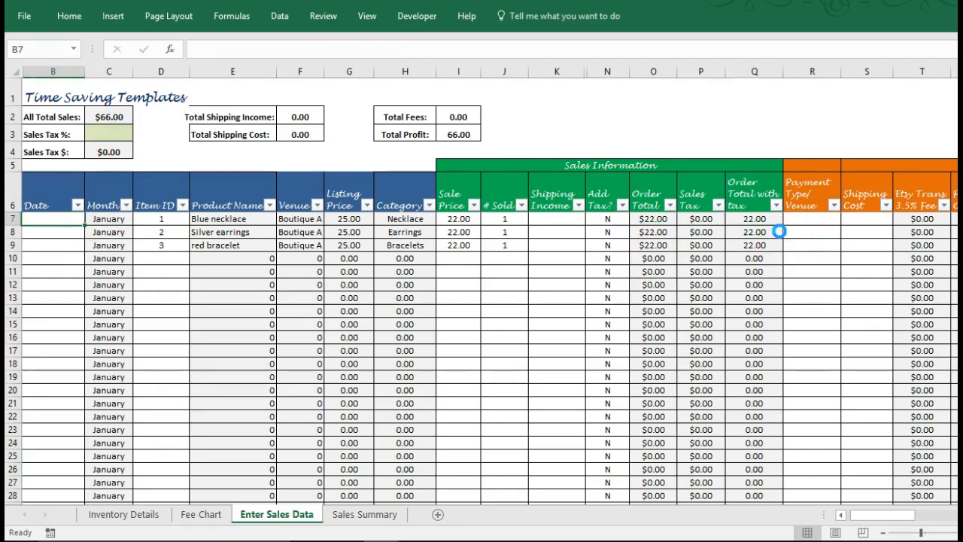
pyautogui.write('12/')
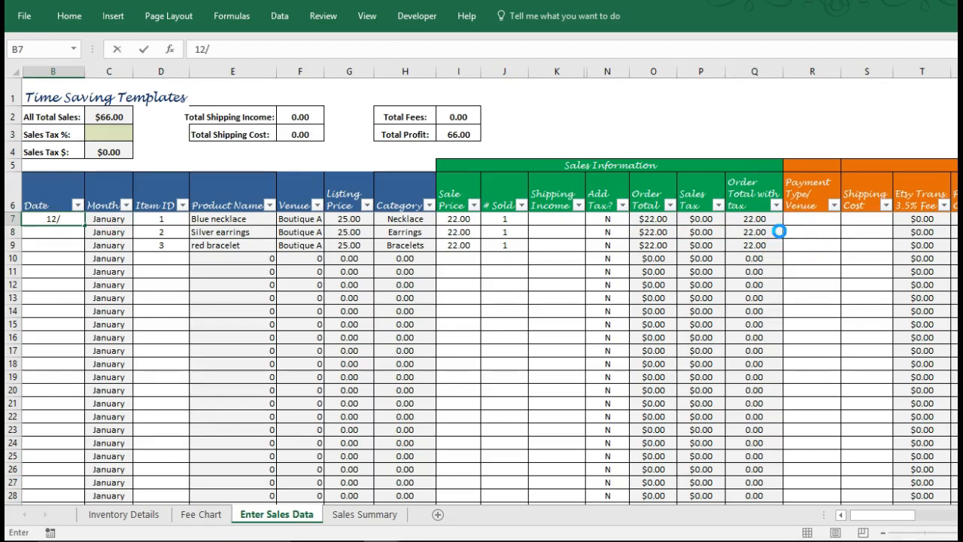
pyautogui.write('5/2017')
pyautogui.press('Return')
pyautogui.hotkey('ctrl', 'd')
pyautogui.press('Down')
pyautogui.hotkey('ctrl', 'd')
pyautogui.hotkey('ctrl', 'Home')
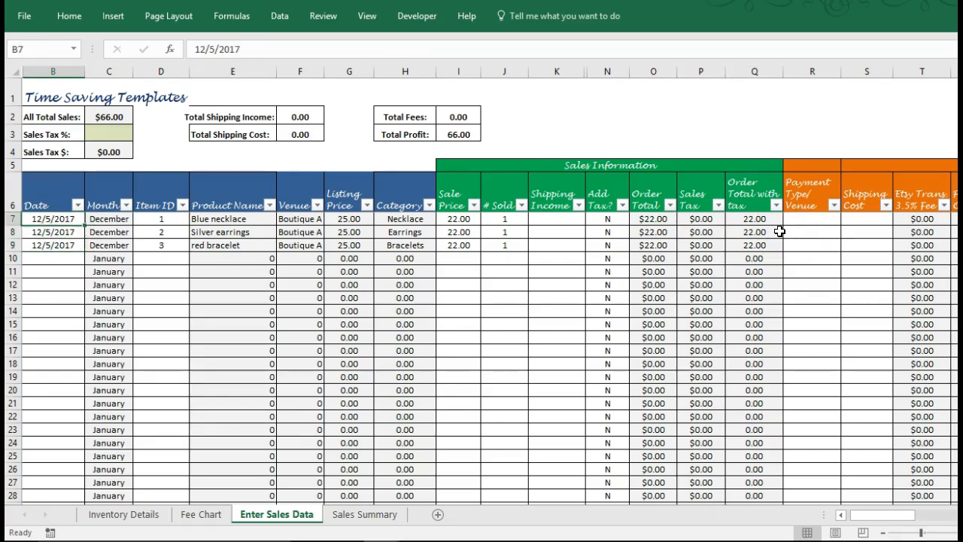
# Step: Examine the first sale's columns across the sheet, from sales information through costs and fees to total profit and notes
pyautogui.press('Right')
pyautogui.press('Right')
pyautogui.press('Right')
pyautogui.press('Right')
pyautogui.press('Right')
pyautogui.press('Right')
pyautogui.press('Right')
pyautogui.press('Right')
pyautogui.press('Right')
pyautogui.press('Right')
pyautogui.press('Right')
pyautogui.press('Right')
pyautogui.press('Right')
pyautogui.press('Right')
pyautogui.press('Right')
pyautogui.press('Right')
pyautogui.press('Right')
pyautogui.press('Right')
pyautogui.press('Right')
pyautogui.press('Right')
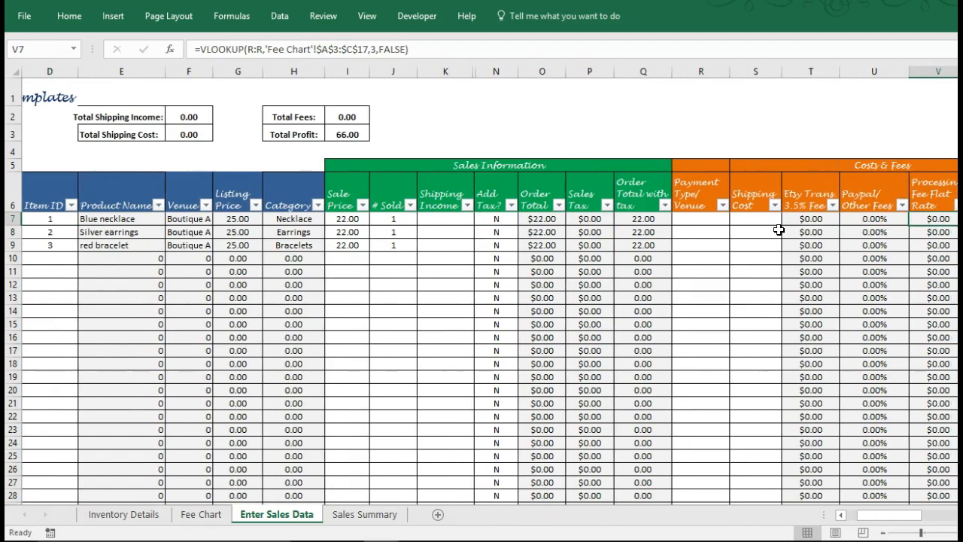
pyautogui.press('Right')
pyautogui.press('Right')
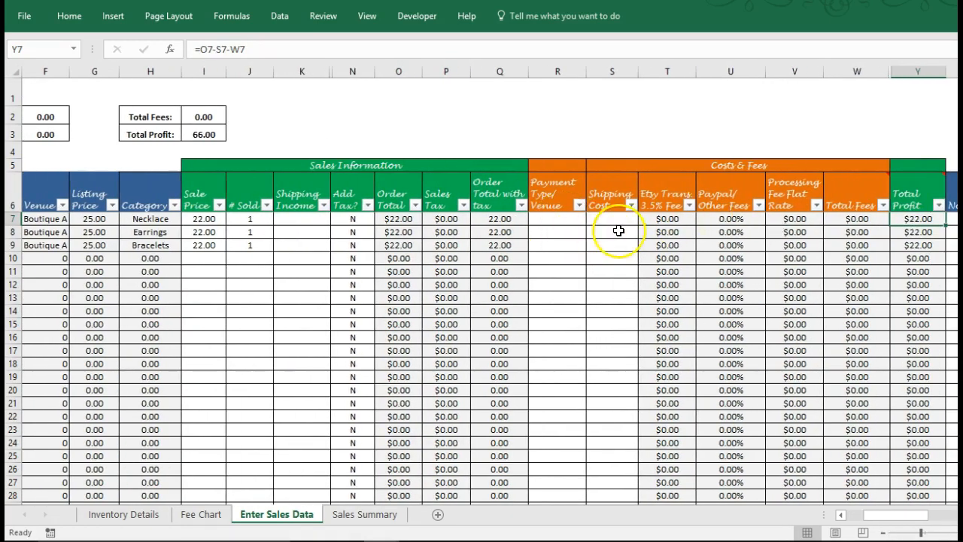
pyautogui.press('Right')
pyautogui.press('Right')
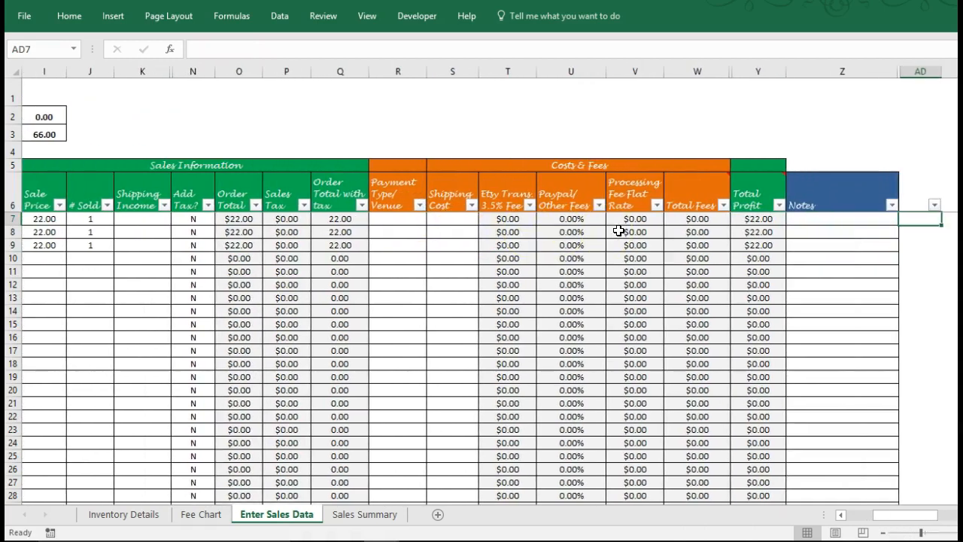
# Step: Review the Payment Type/Venue choices for the first sale and the payment types and empty rows in the Fee Chart sheet
pyautogui.click(402, 221)
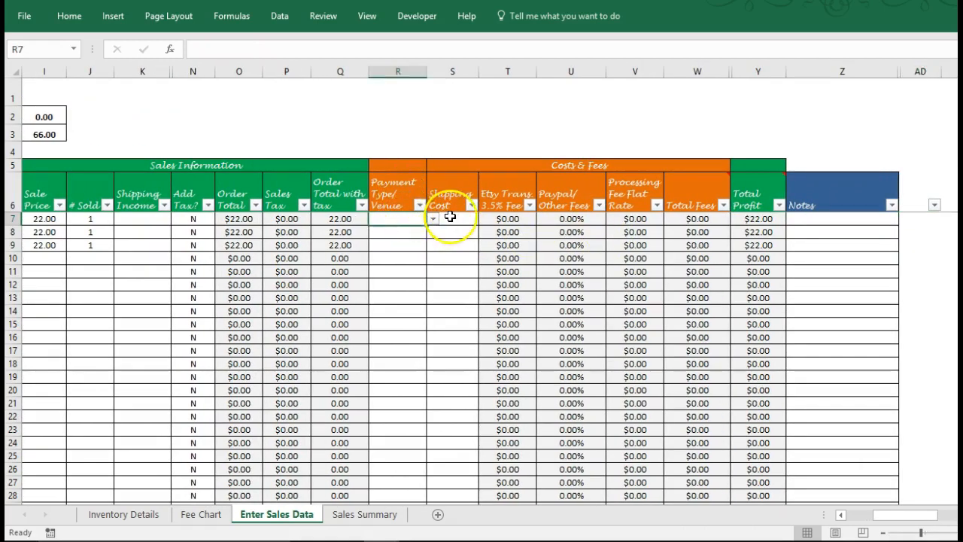
pyautogui.click(433, 220)
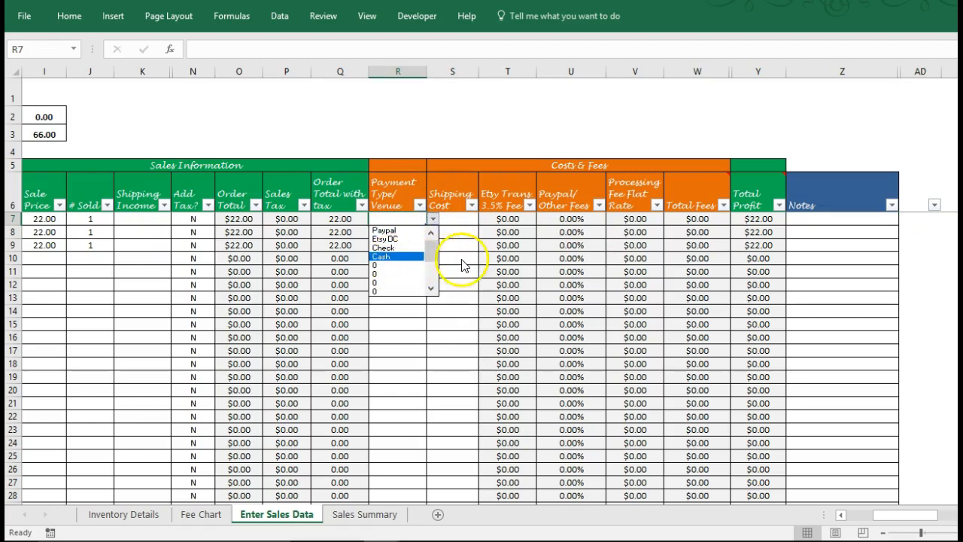
pyautogui.click(462, 265)
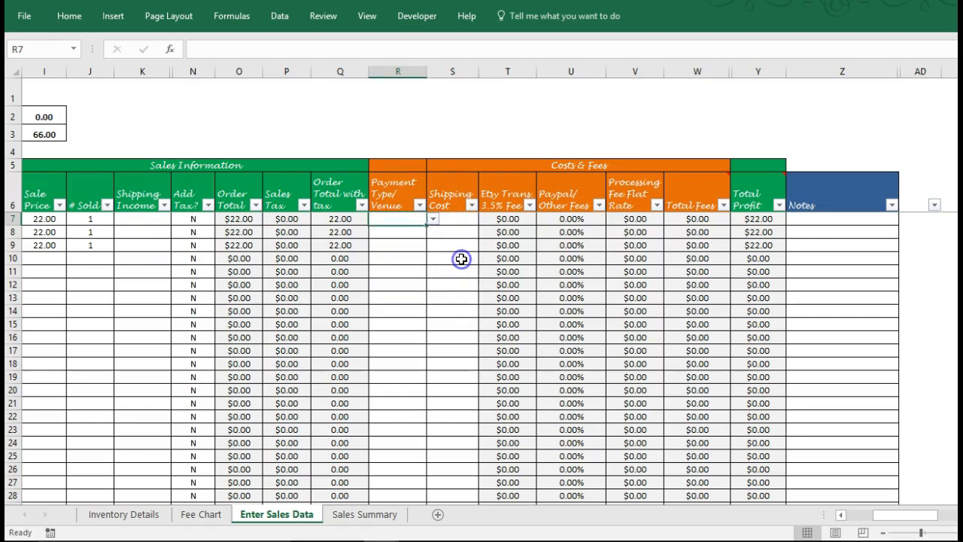
pyautogui.click(197, 514)
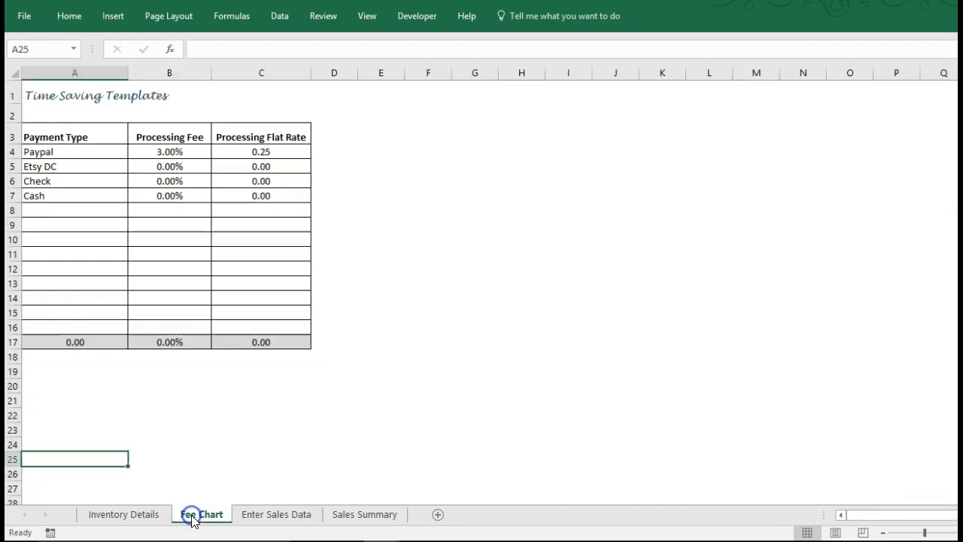
pyautogui.click(67, 170)
pyautogui.moveTo(50, 212); pyautogui.dragTo(264, 310)
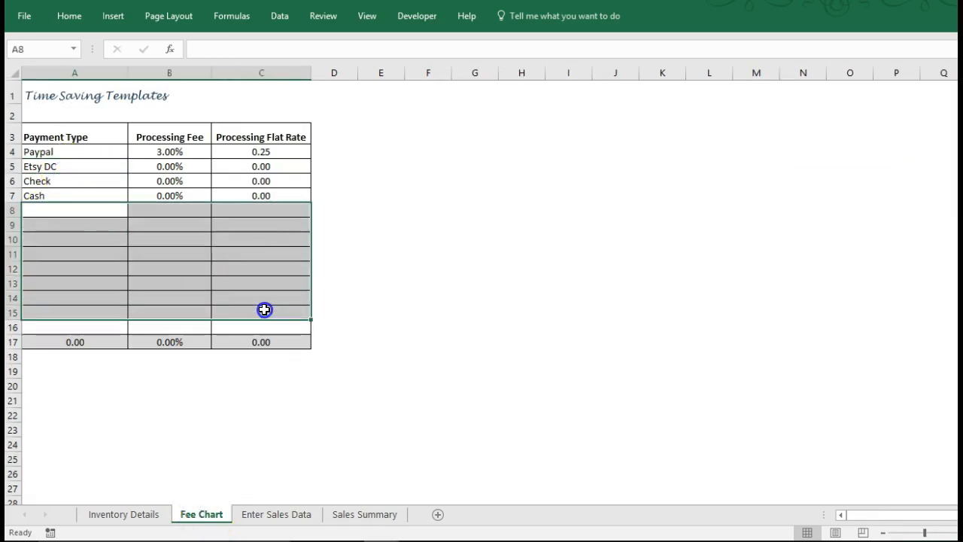
pyautogui.click(38, 141)
pyautogui.moveTo(38, 150); pyautogui.dragTo(275, 196)
# Step: Add Amazon as a payment type in row 8 of the Fee Chart with a 15% processing fee
pyautogui.click(96, 211)
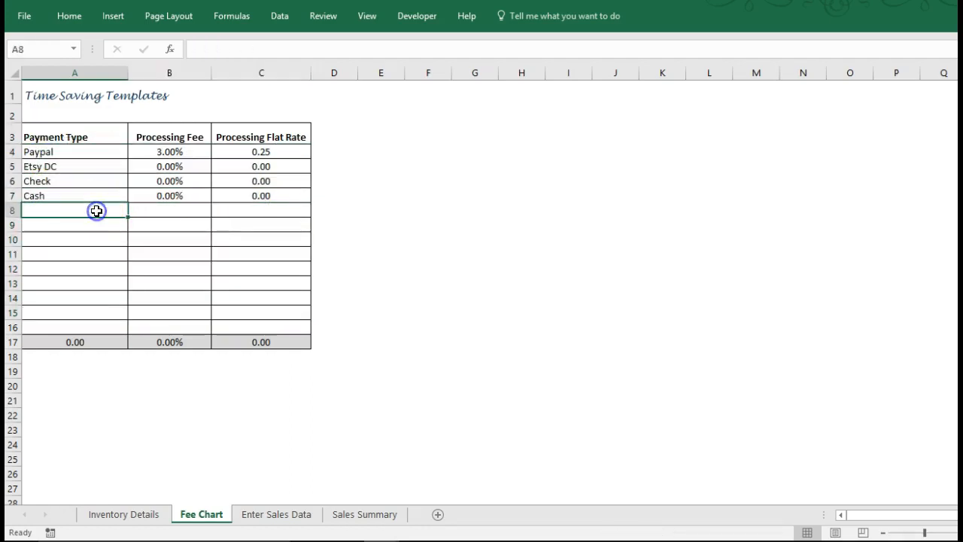
pyautogui.write('Amazon')
pyautogui.press('Tab')
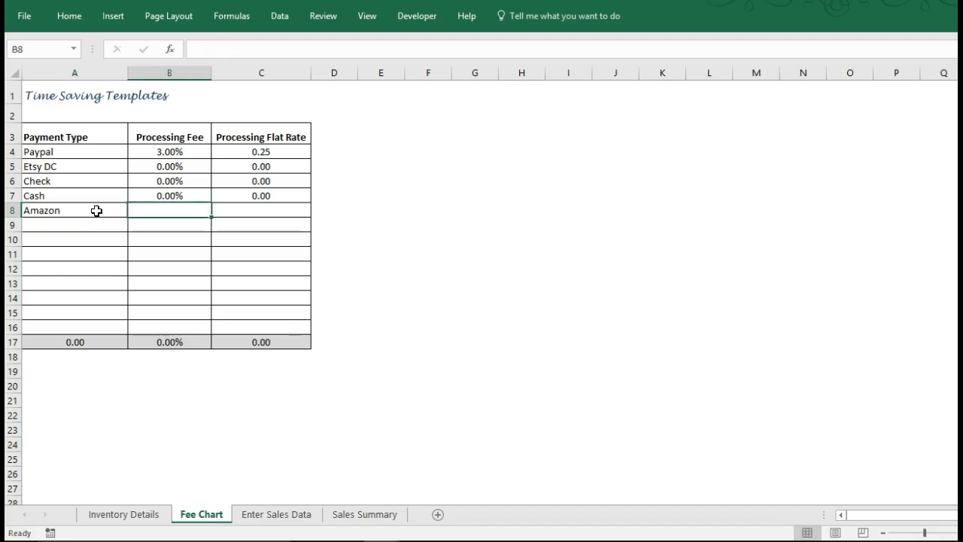
pyautogui.write('15')
pyautogui.hotkey('ctrl', 'Return')
# Step: Set the Etsy DC processing fee in the Fee Chart to 3.5%
pyautogui.press('Left')
pyautogui.press('Down')
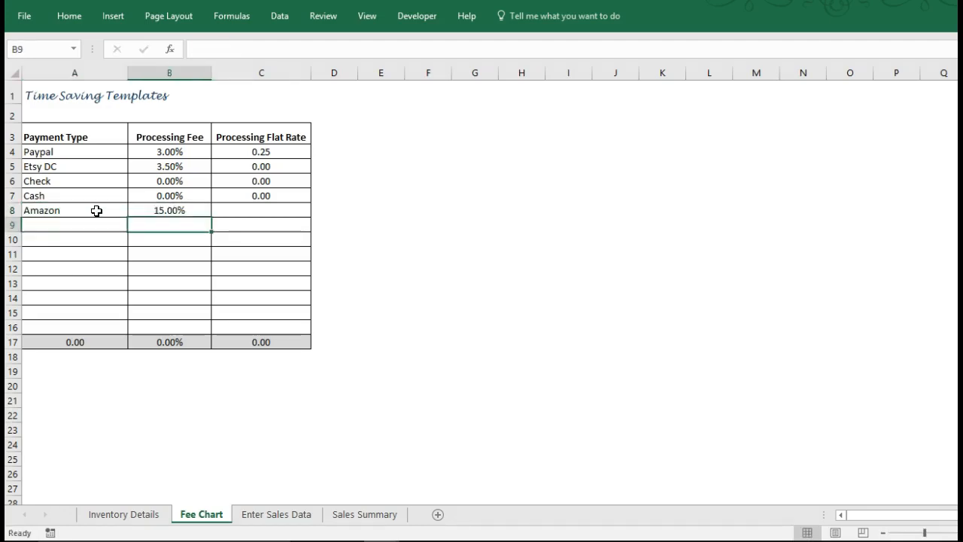
pyautogui.press('Left')
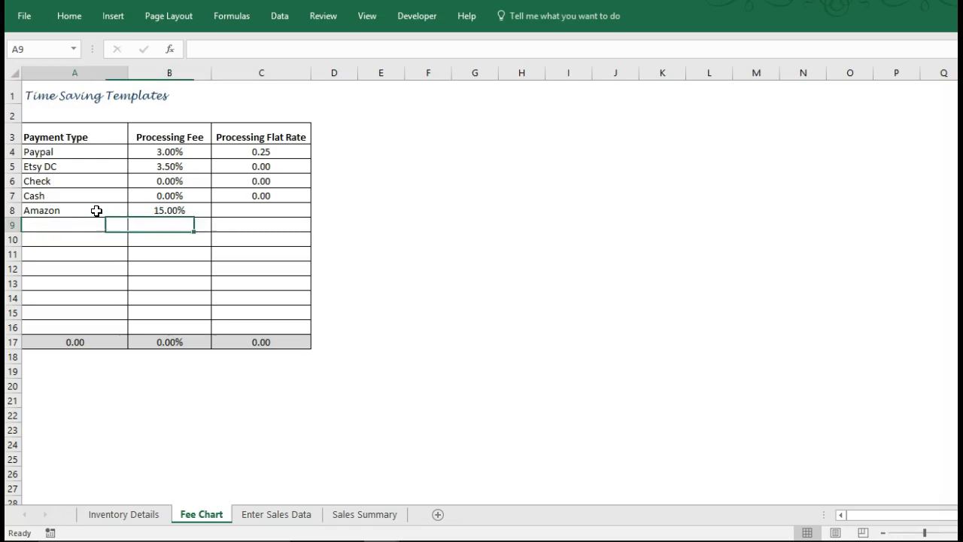
pyautogui.press('Right')
pyautogui.press('Right')
pyautogui.press('Left')
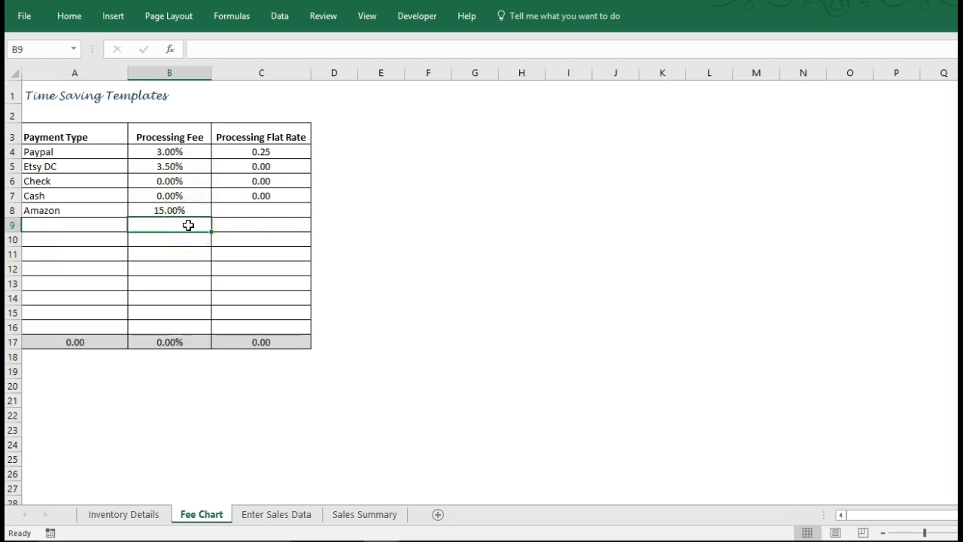
pyautogui.click(294, 137)
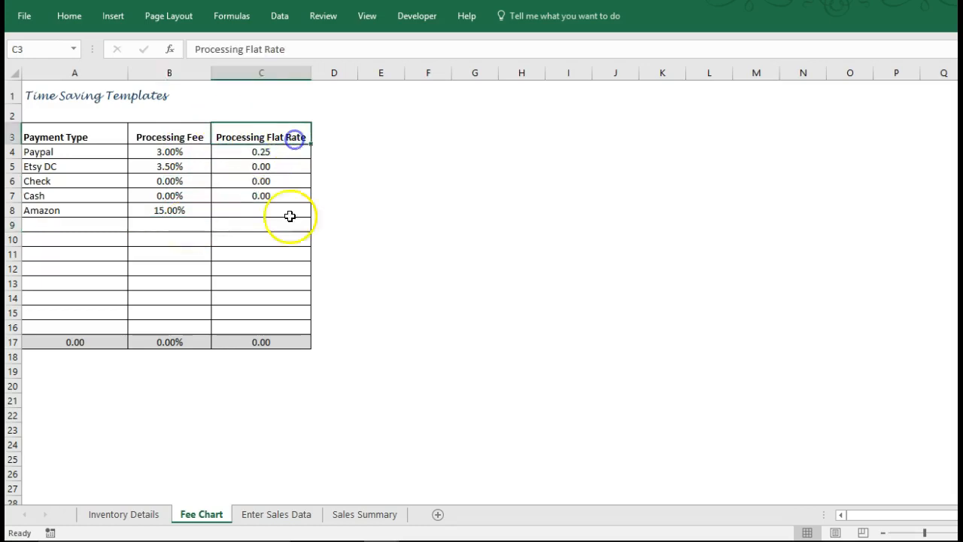
# Step: Set the first sale's Payment Type/Venue in the Enter Sales Data sheet to Amazon
pyautogui.click(293, 514)
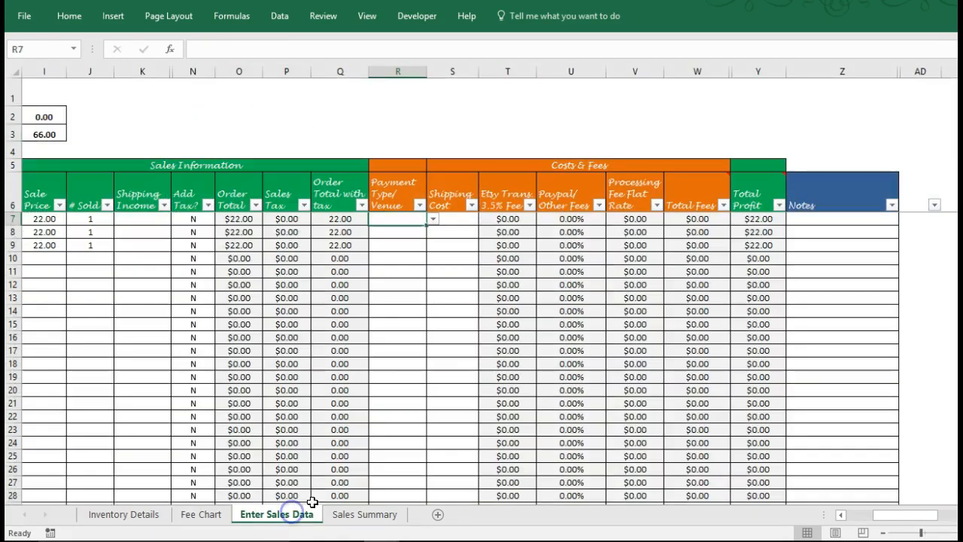
pyautogui.click(433, 218)
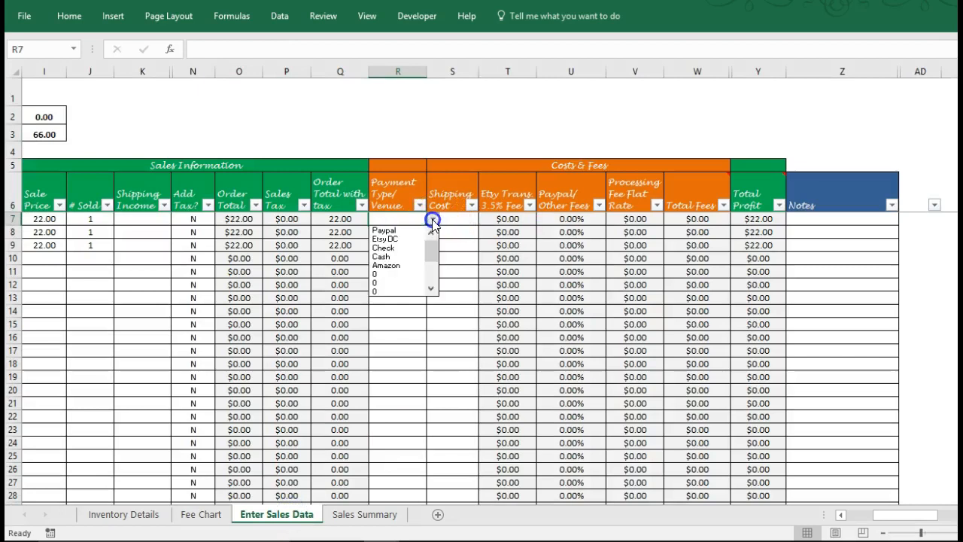
pyautogui.click(397, 266)
# Step: Rename the Paypal/ Other Fees column header to Amazon Fees
pyautogui.click(565, 187)
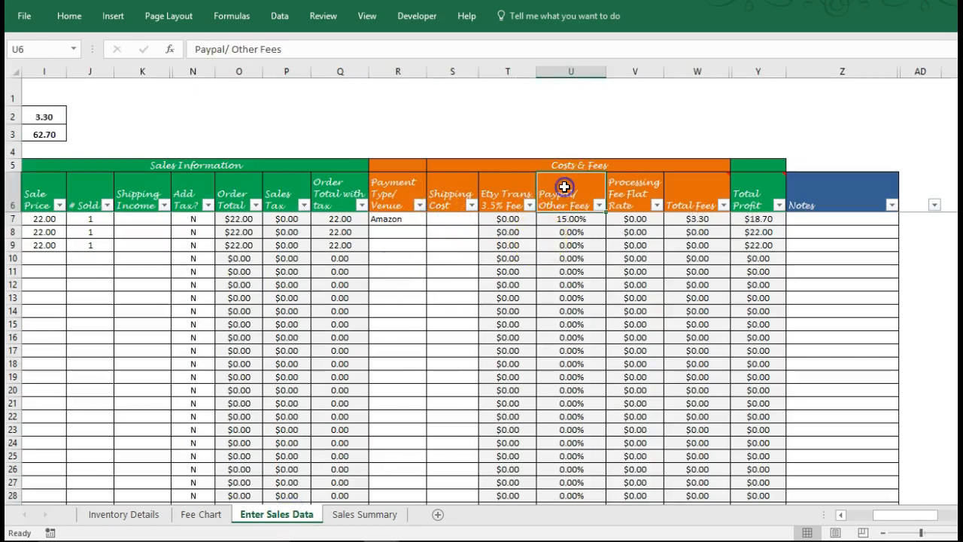
pyautogui.press('Down')
pyautogui.press('Up')
pyautogui.click(583, 202)
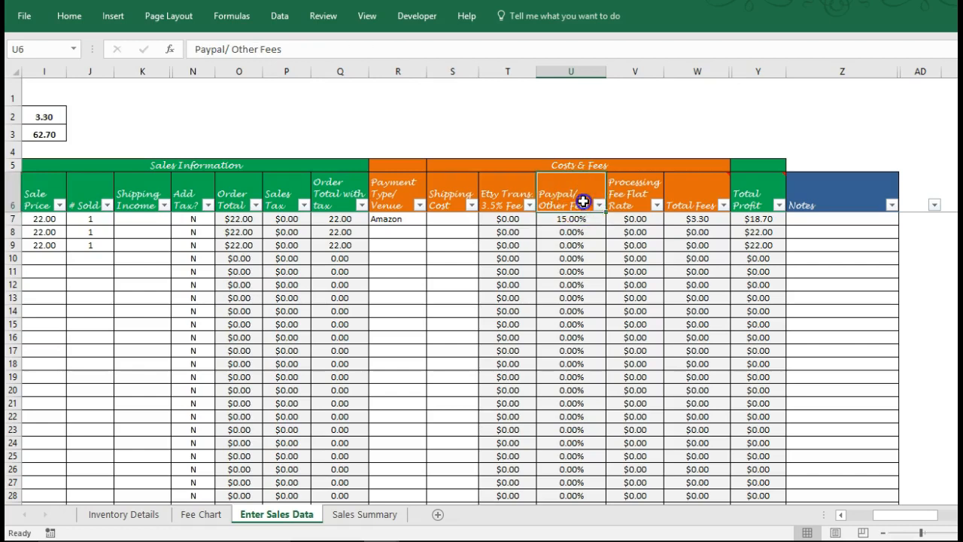
pyautogui.doubleClick(583, 201)
pyautogui.moveTo(553, 194); pyautogui.dragTo(596, 213)
pyautogui.write('Amazon')
pyautogui.press('Return')
# Step: Fill the Amazon payment type down to the sales in rows 8 and 9
pyautogui.press('Left')
pyautogui.press('Left')
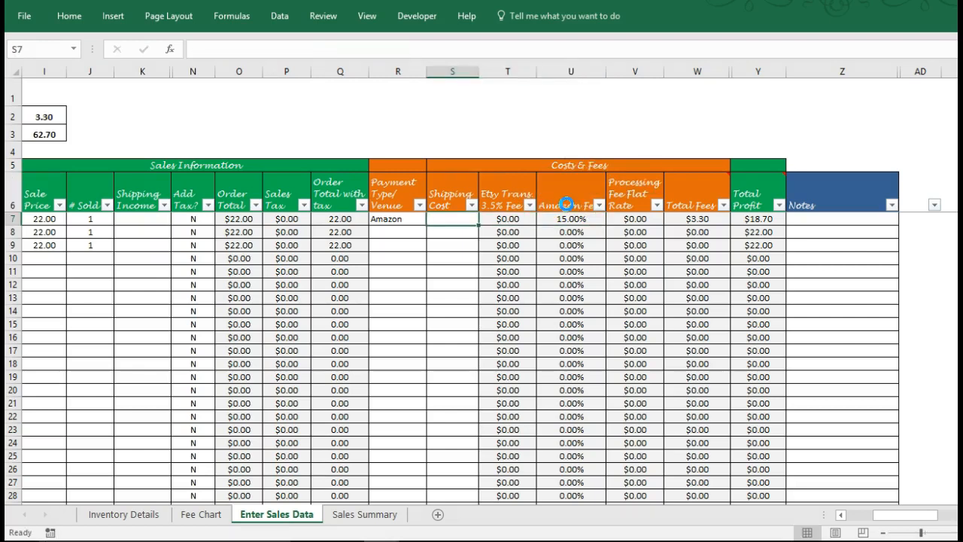
pyautogui.press('Left')
pyautogui.press('Right')
pyautogui.press('Up')
pyautogui.press('Down')
pyautogui.press('Down')
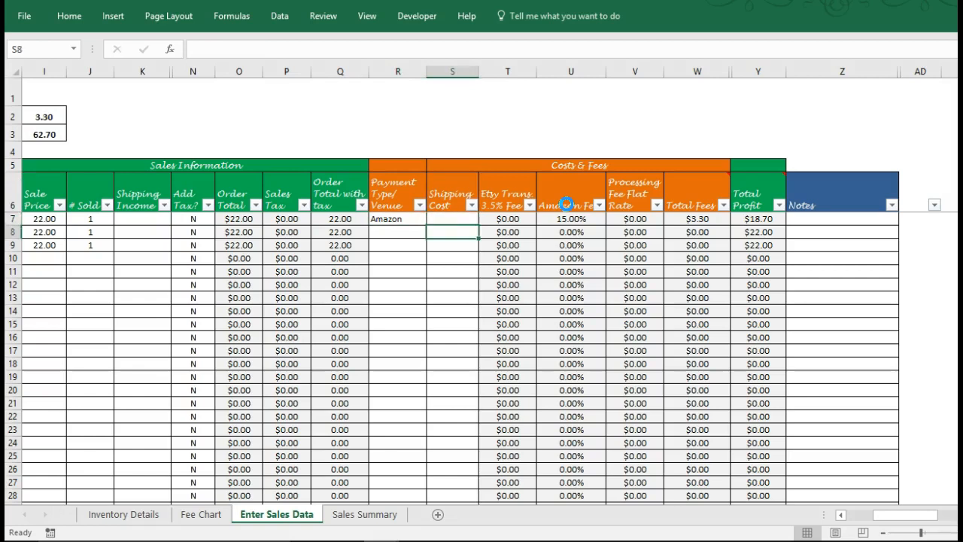
pyautogui.press('Right')
pyautogui.press('Left')
pyautogui.press('Left')
pyautogui.hotkey('ctrl', 'd')
pyautogui.press('Down')
pyautogui.hotkey('ctrl', 'd')
pyautogui.press('Up')
pyautogui.press('Up')
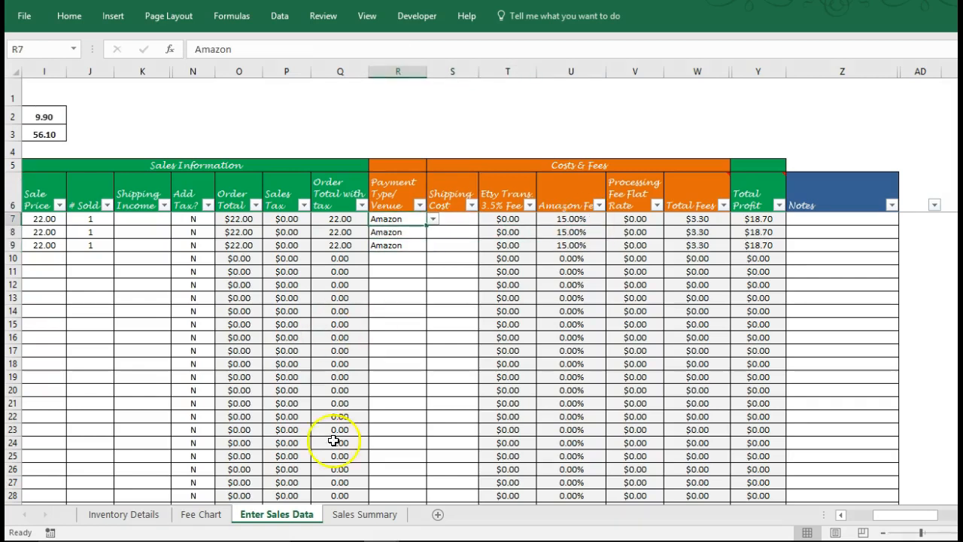
# Step: Examine December's total sales and items sold in the Sales by Month table of the Sales Summary sheet
pyautogui.click(361, 515)
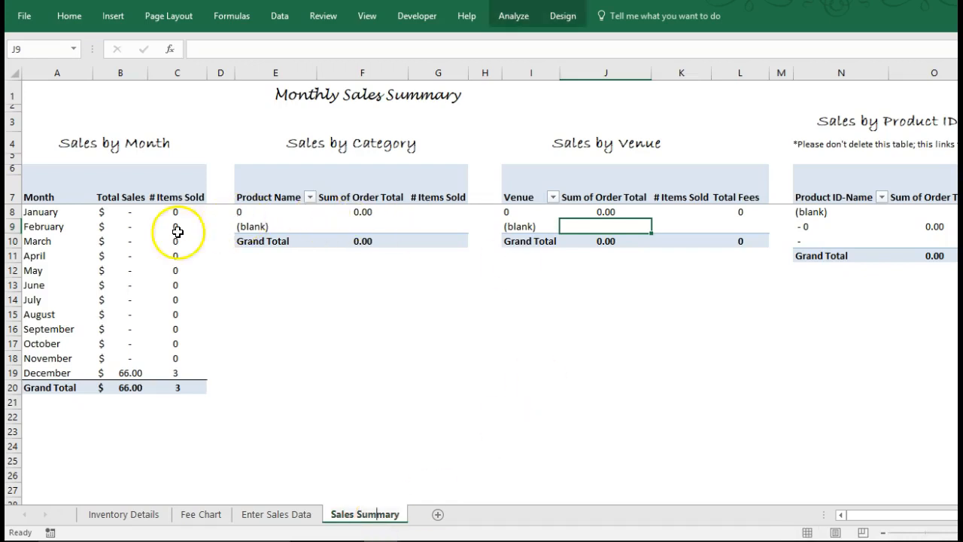
pyautogui.click(103, 227)
pyautogui.click(62, 374)
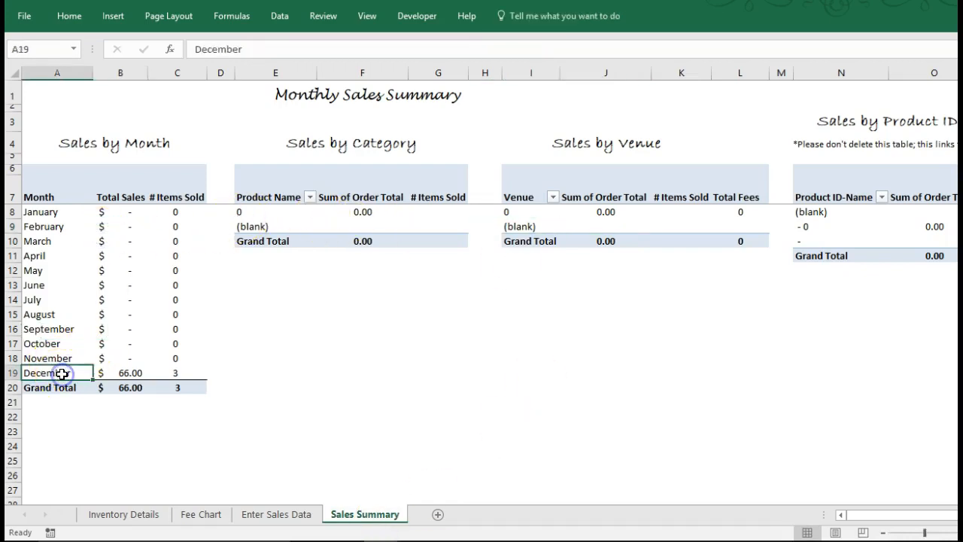
pyautogui.press('Right')
pyautogui.press('Left')
pyautogui.press('Right')
pyautogui.press('Right')
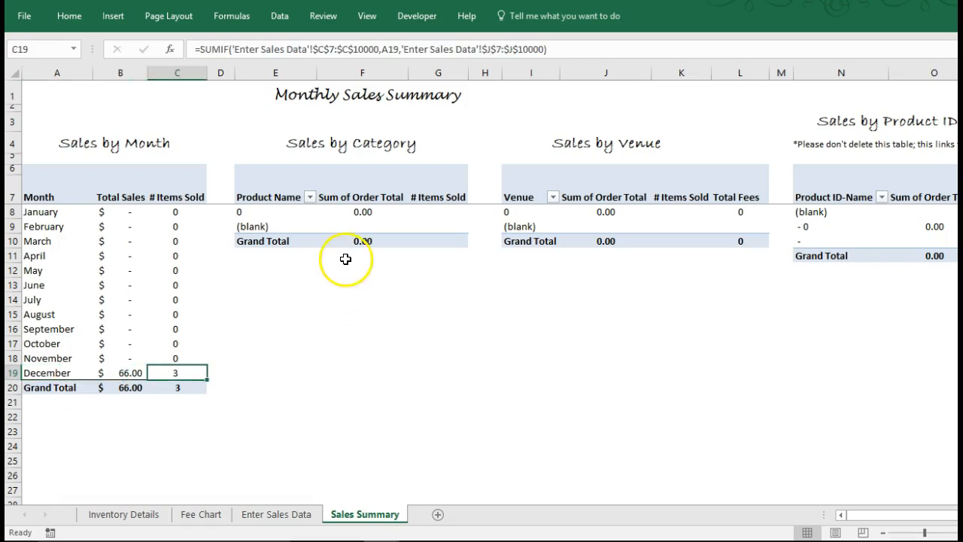
# Step: Refresh all the Sales Summary pivot tables, allowing the existing data on the sheet to be replaced
pyautogui.click(338, 225)
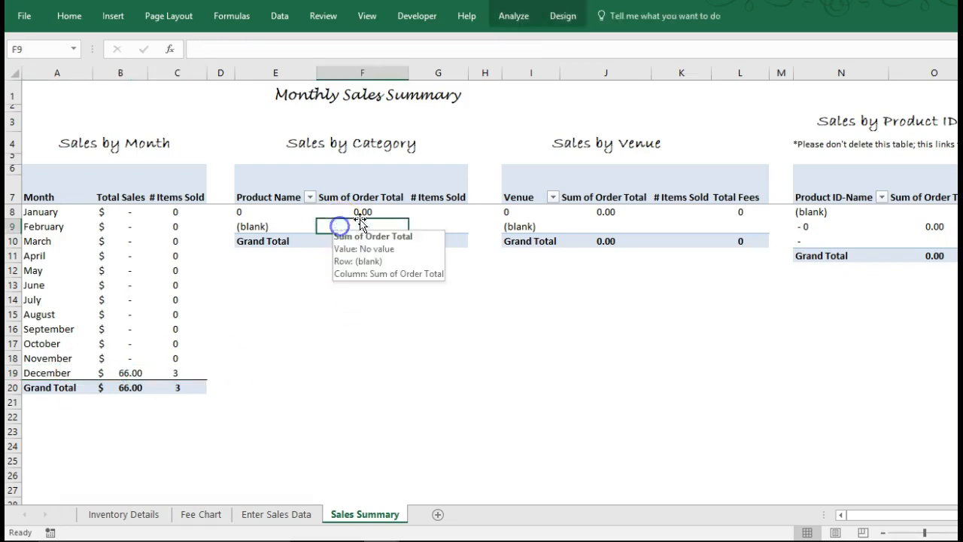
pyautogui.click(391, 157)
pyautogui.click(281, 17)
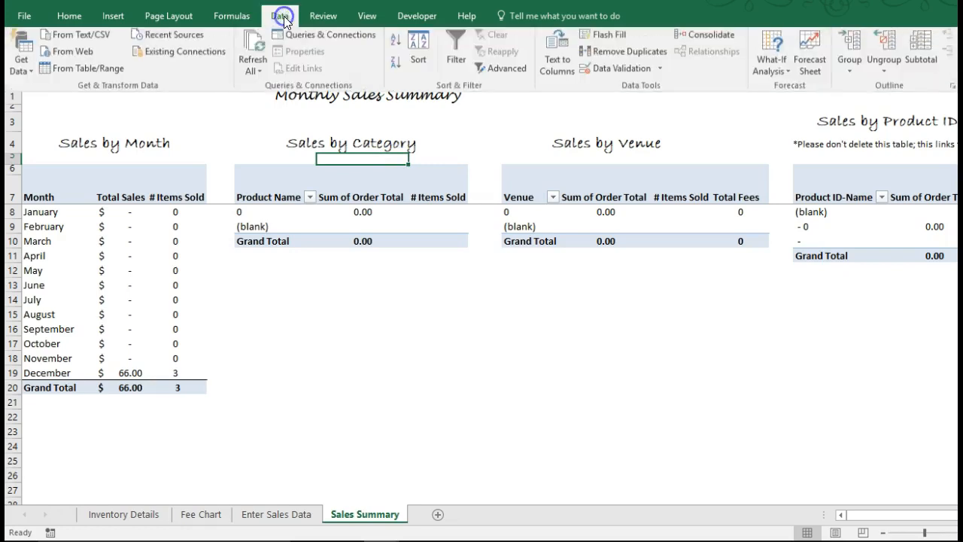
pyautogui.click(252, 50)
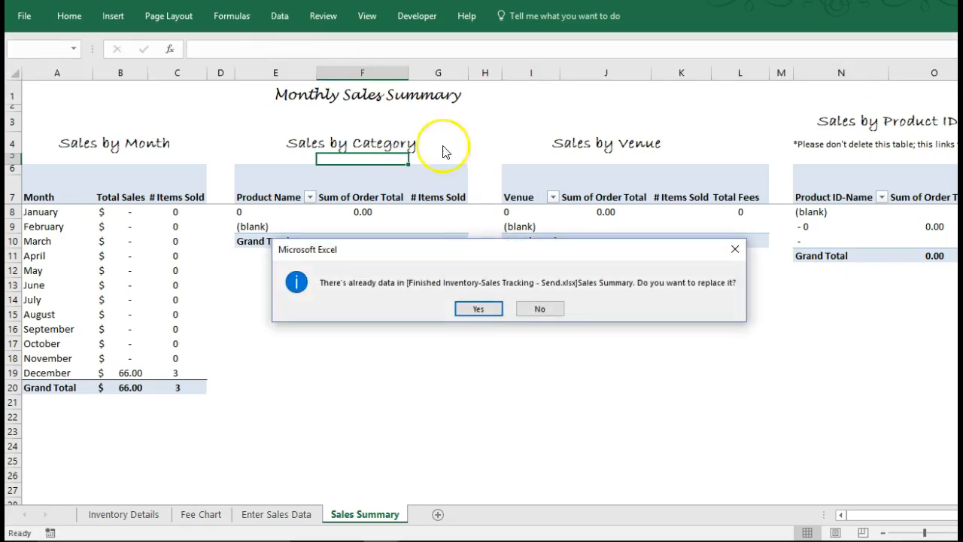
pyautogui.click(478, 308)
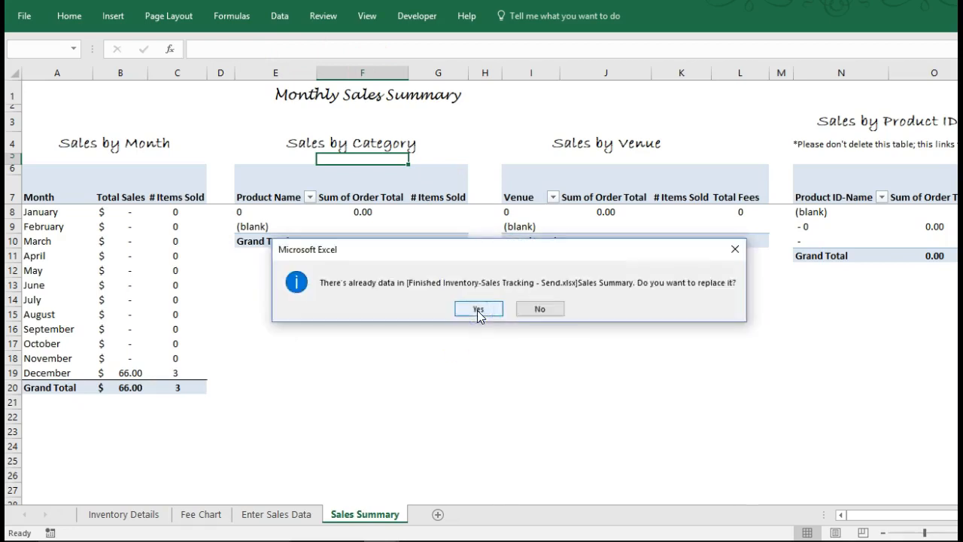
pyautogui.click(478, 308)
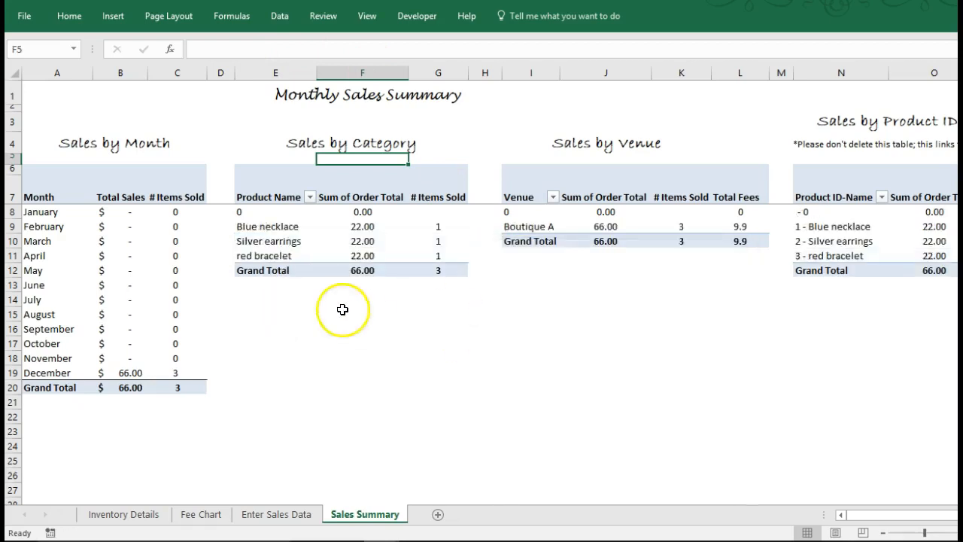
# Step: Examine the order totals and items sold per product in the Sales by Category table
pyautogui.press('Down')
pyautogui.press('Down')
pyautogui.press('Down')
pyautogui.press('Down')
pyautogui.press('Down')
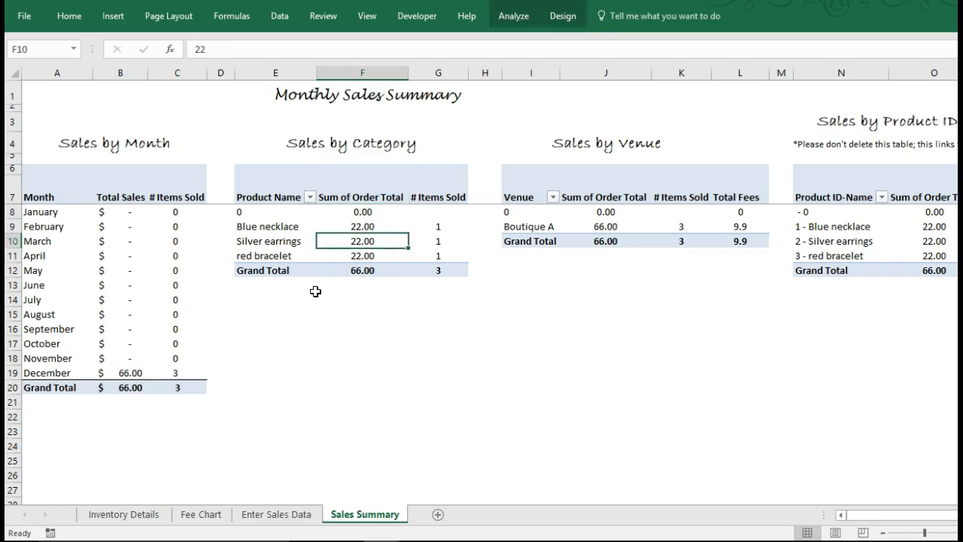
pyautogui.press('Left')
pyautogui.press('Up')
pyautogui.press('Right')
pyautogui.press('Right')
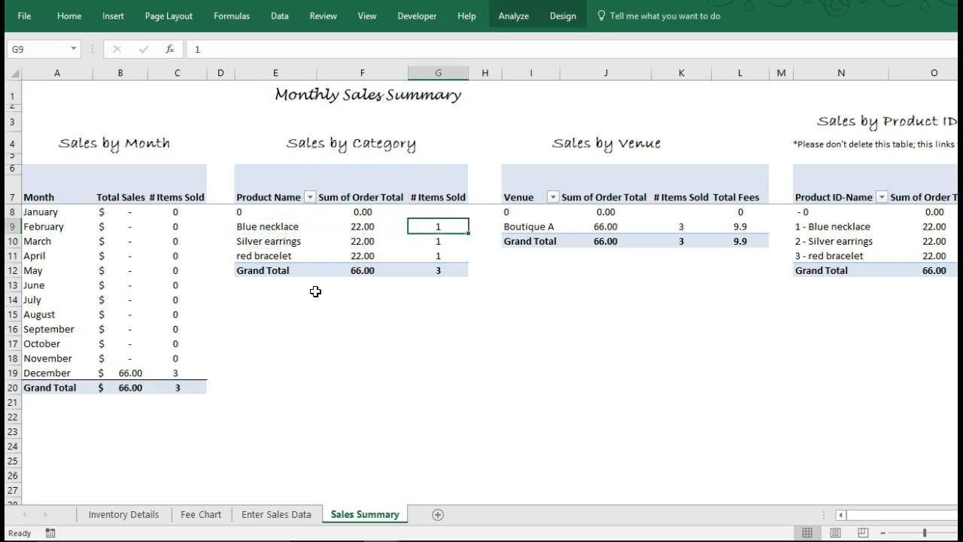
pyautogui.press('Left')
pyautogui.press('Right')
# Step: Examine the Boutique A entry in the Sales by Venue table
pyautogui.press('Right')
pyautogui.press('Right')
pyautogui.press('Right')
pyautogui.press('Up')
pyautogui.press('Down')
pyautogui.press('Left')
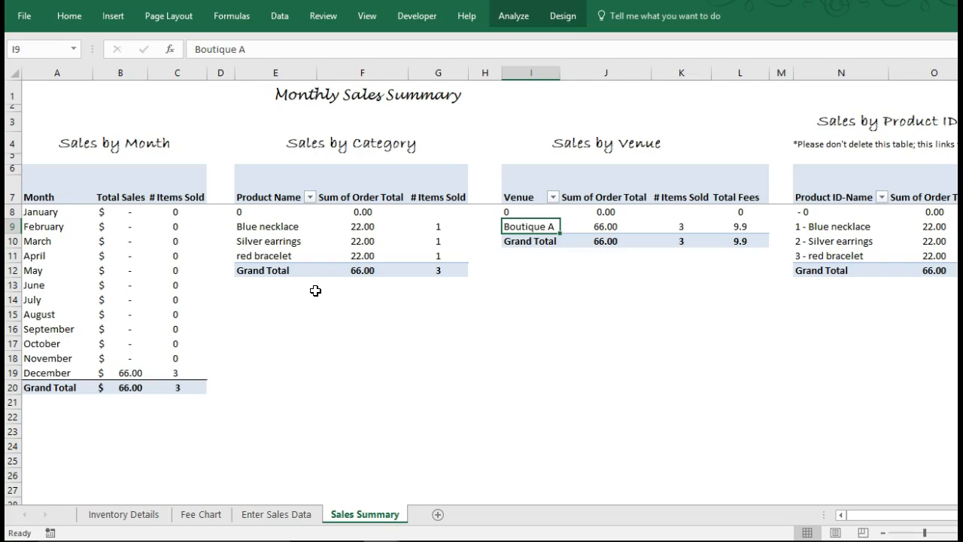
# Step: Examine the total fees for Boutique A in the Sales by Venue table
pyautogui.press('Right')
pyautogui.press('Right')
pyautogui.press('Right')
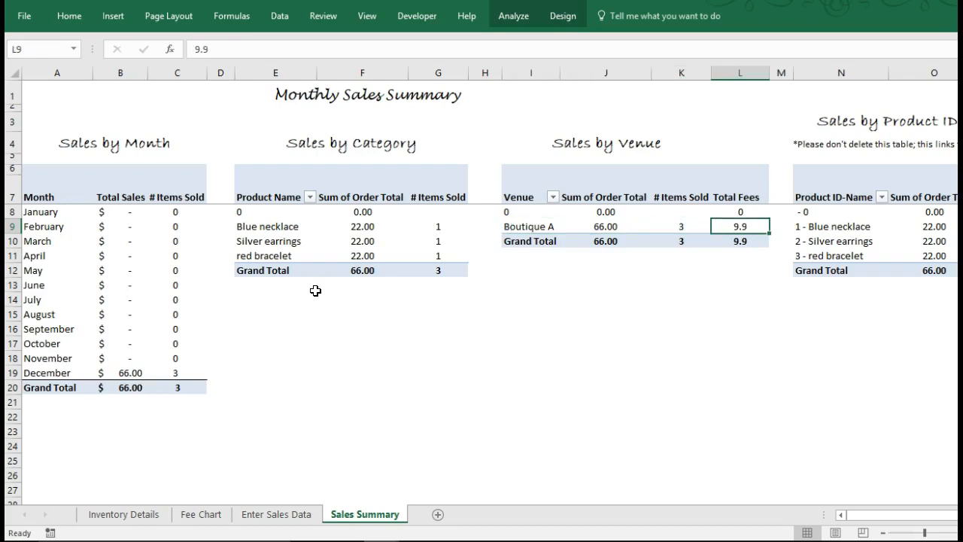
# Step: Check the Enter Sales Data sheet and view the item categories on the Inventory Details sheet
pyautogui.click(262, 511)
pyautogui.press('Home')
pyautogui.press('Down')
pyautogui.press('Down')
pyautogui.press('Down')
pyautogui.press('Down')
pyautogui.click(136, 514)
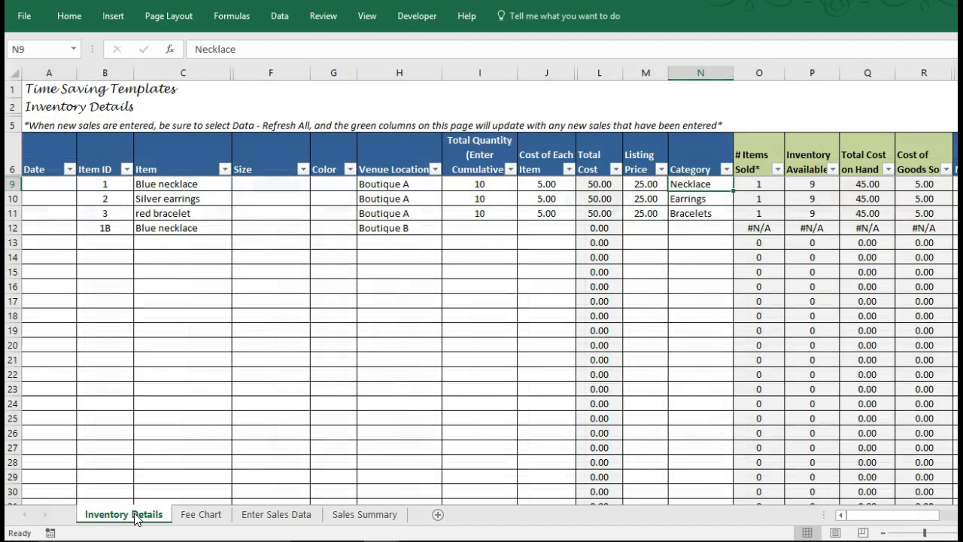
pyautogui.click(718, 208)
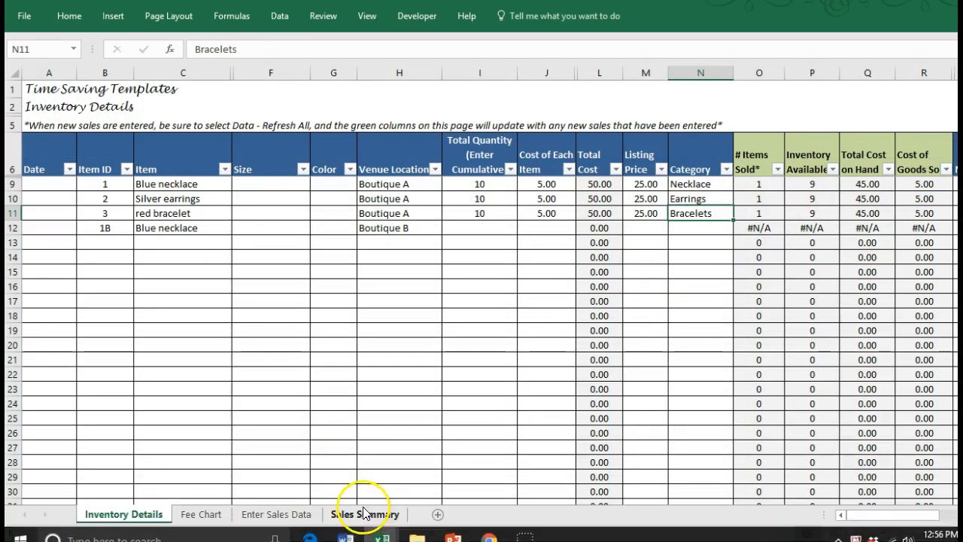
# Step: Examine the number of items sold and the inventory available for the listed items on the Inventory Details sheet
pyautogui.click(744, 148)
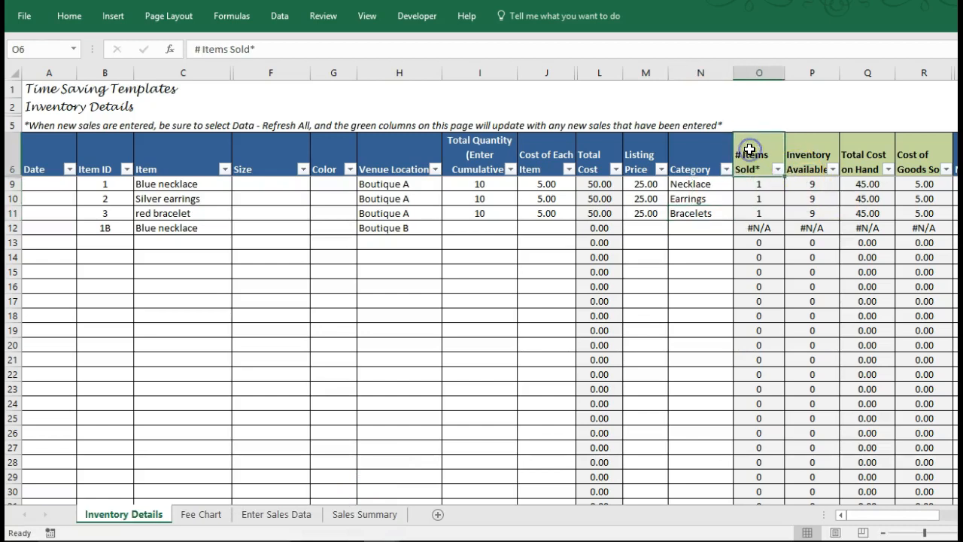
pyautogui.press('Down')
pyautogui.press('Left')
pyautogui.press('Right')
pyautogui.press('Down')
pyautogui.press('Down')
pyautogui.press('Right')
pyautogui.press('Up')
pyautogui.click(824, 197)
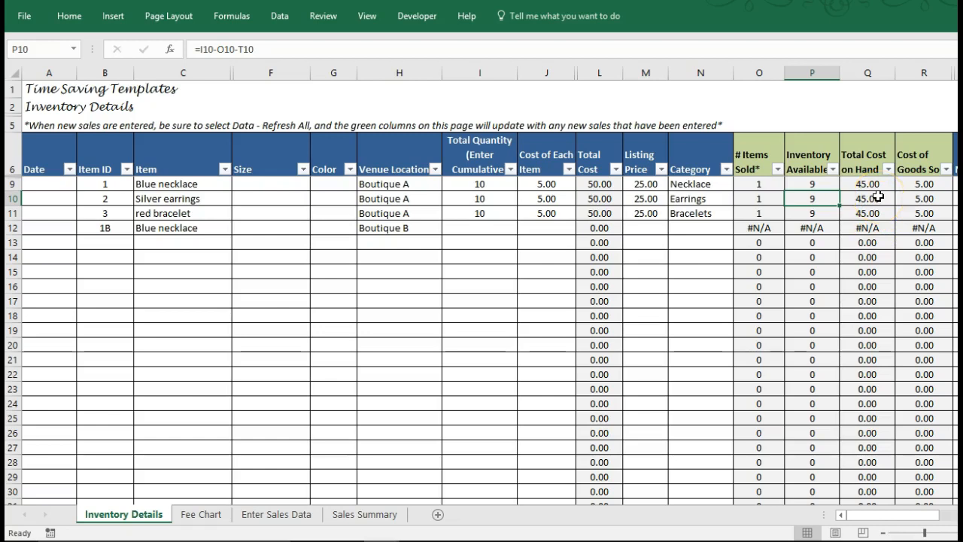
# Step: Examine the Cost of Goods Sold and Total Cost on Hand columns of the inventory table
pyautogui.click(919, 145)
pyautogui.press('Down')
pyautogui.press('Up')
pyautogui.press('Left')
# Step: Review the inventory entry columns from Date and Item ID through Venue Location to Listing Price
pyautogui.press('Home')
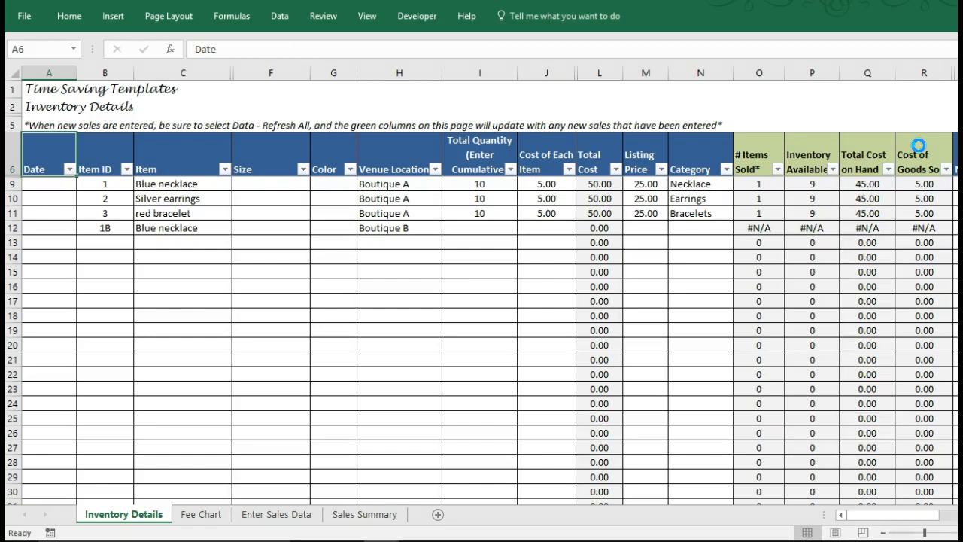
pyautogui.press('Right')
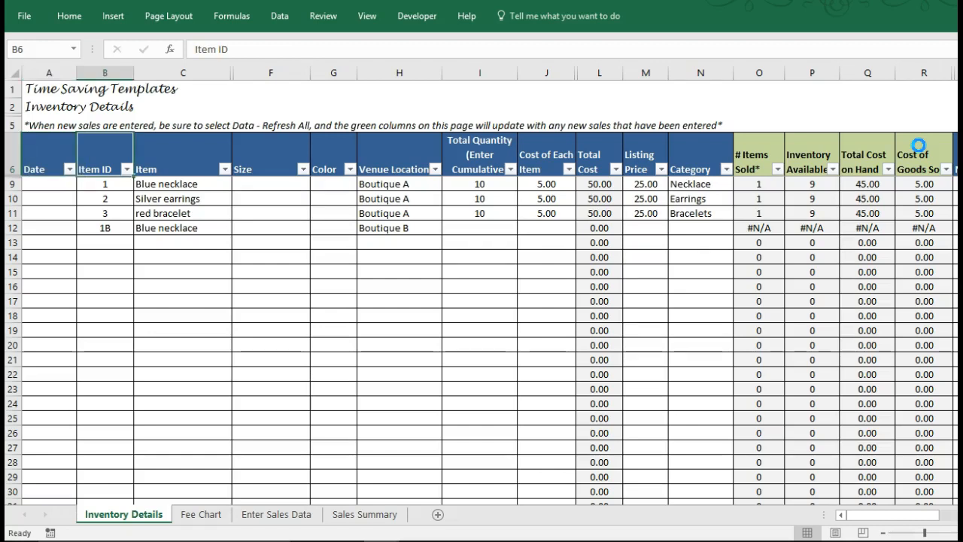
pyautogui.press('Right')
pyautogui.press('Right')
pyautogui.press('Right')
pyautogui.press('Right')
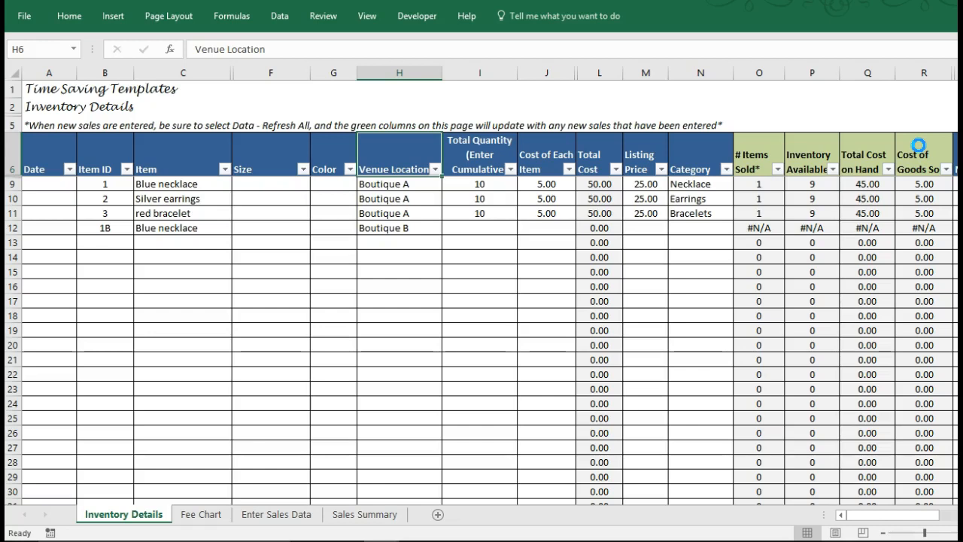
pyautogui.press('Right')
pyautogui.press('Right')
pyautogui.press('Right')
pyautogui.press('Right')
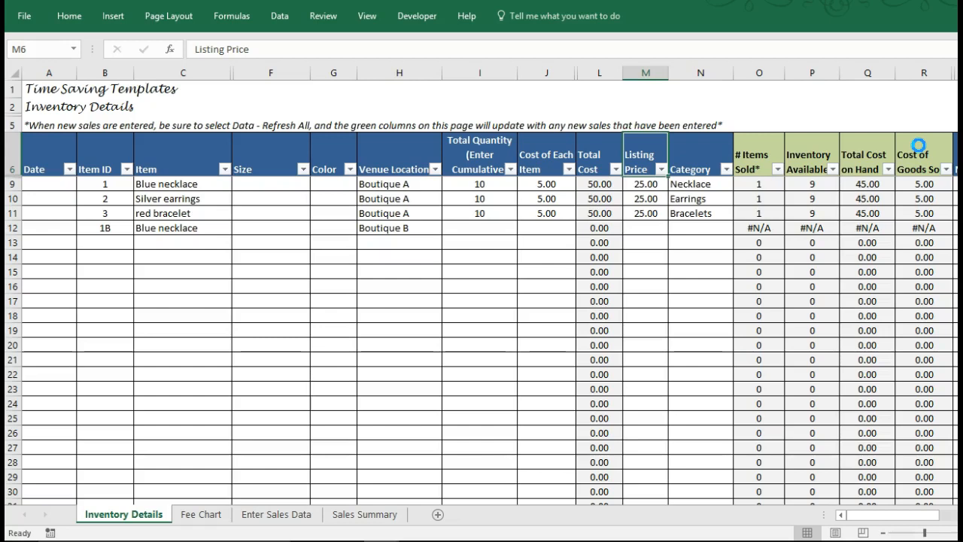
# Step: Clear the categories of the Blue necklace, Silver earrings and red bracelet items at Boutique A
pyautogui.press('Right')
pyautogui.press('Down')
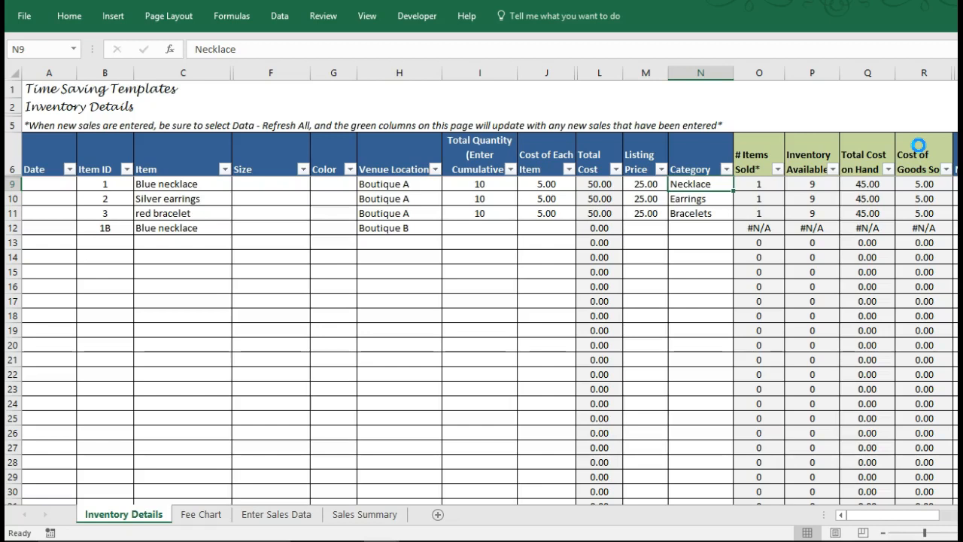
pyautogui.hotkey('shift', 'Down')
pyautogui.hotkey('shift', 'Down')
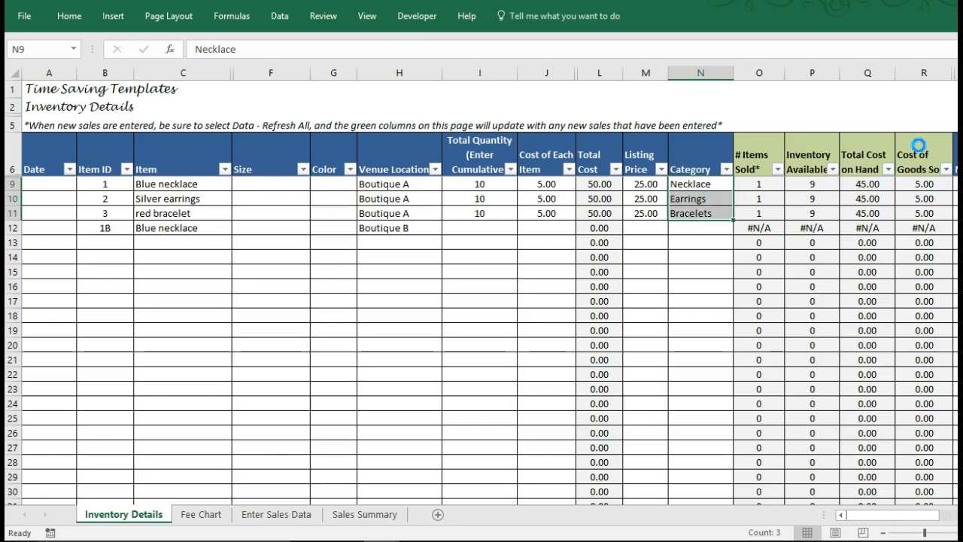
pyautogui.press('Delete')
pyautogui.press('Up')
pyautogui.press('Down')
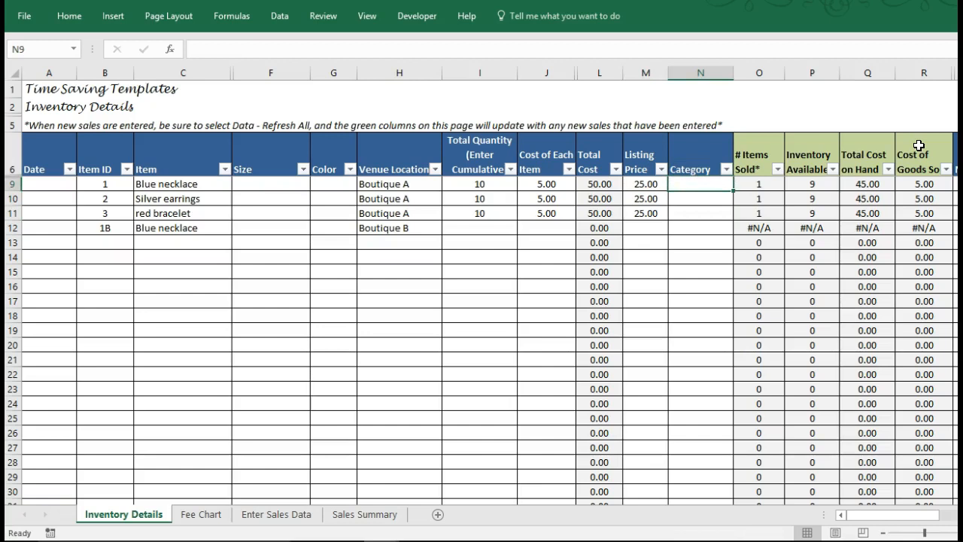
# Step: Enter "Auction - 9/25" as the category of the Boutique A Blue necklace and widen the Category column to fit
pyautogui.write('Au')
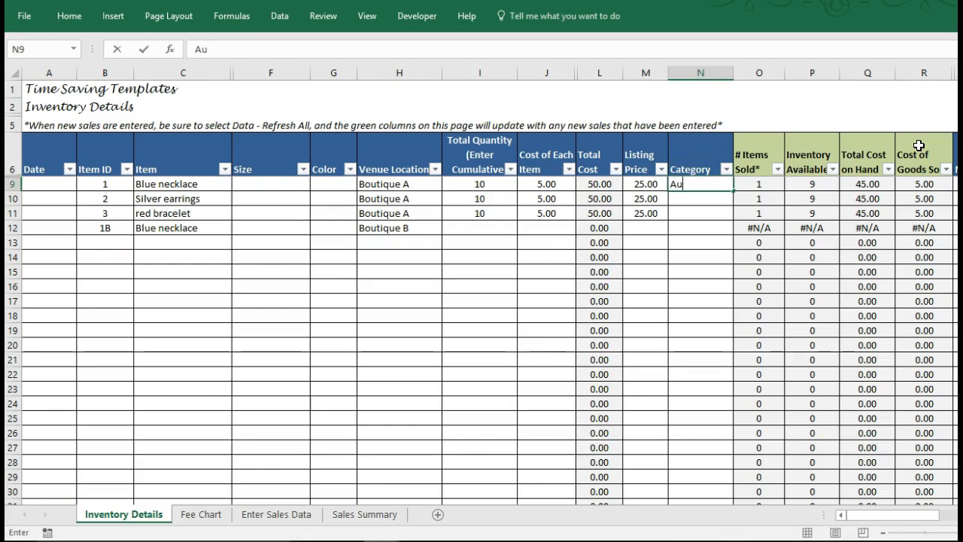
pyautogui.write('ction -')
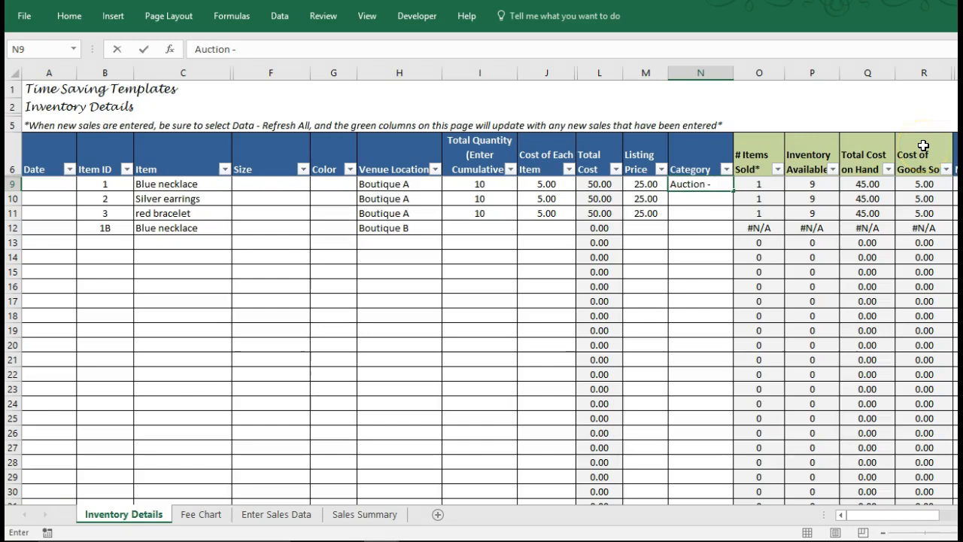
pyautogui.write(' 9/25')
pyautogui.press('Return')
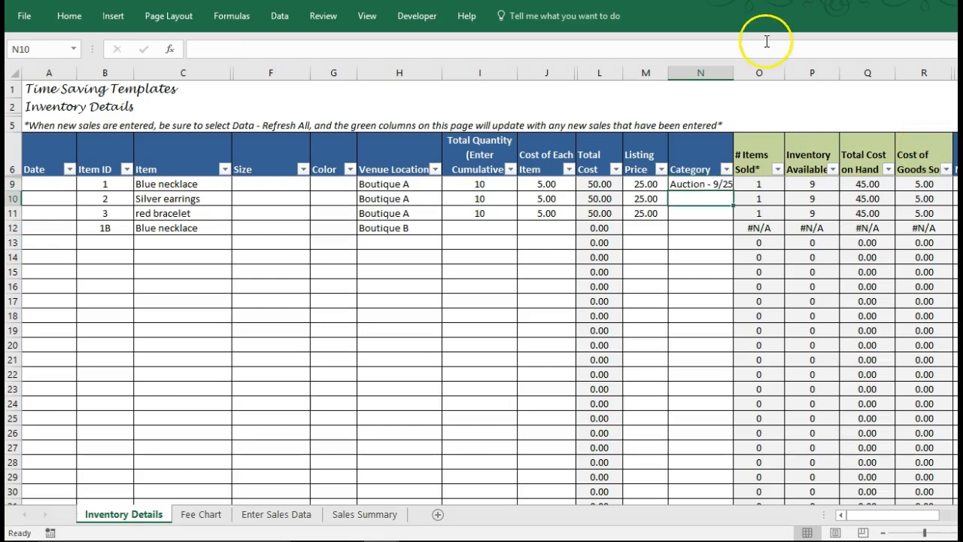
pyautogui.moveTo(733, 72); pyautogui.dragTo(755, 75)
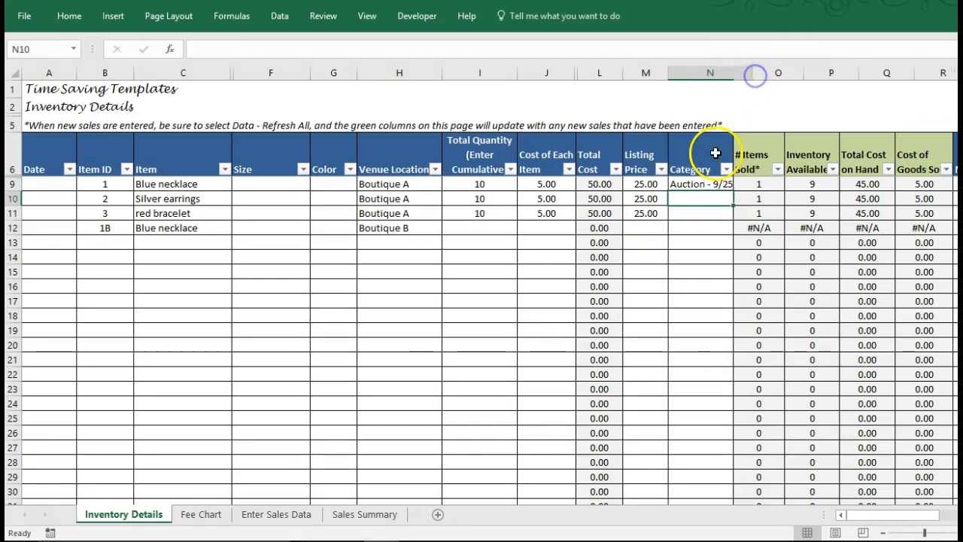
# Step: Copy the "Auction - 9/25" category down to the Silver earrings and red bracelet rows
pyautogui.click(693, 139)
pyautogui.press('Down')
pyautogui.press('Down')
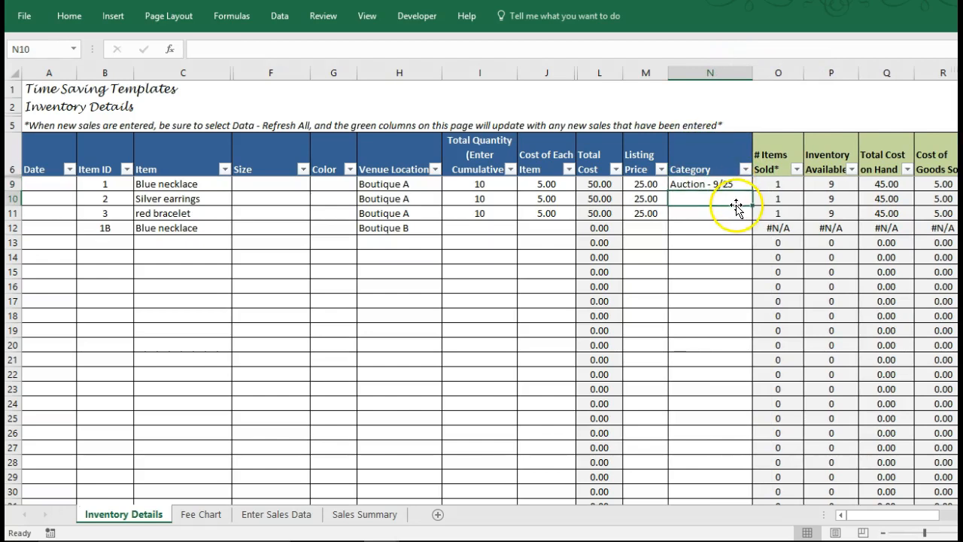
pyautogui.hotkey('ctrl', 'd')
pyautogui.press('Down')
pyautogui.hotkey('ctrl', 'd')
# Step: Review the venue location, total quantity and category entered for the Boutique A Blue necklace
pyautogui.press('Up')
pyautogui.press('Up')
pyautogui.press('Up')
pyautogui.press('Left')
pyautogui.press('Left')
pyautogui.press('Left')
pyautogui.press('Left')
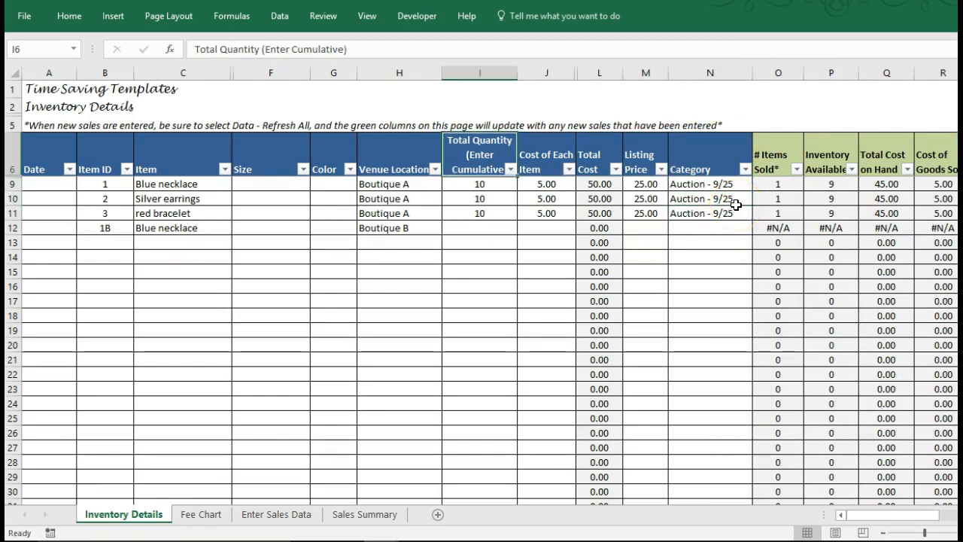
pyautogui.press('Right')
pyautogui.press('Down')
pyautogui.press('Left')
pyautogui.press('Left')
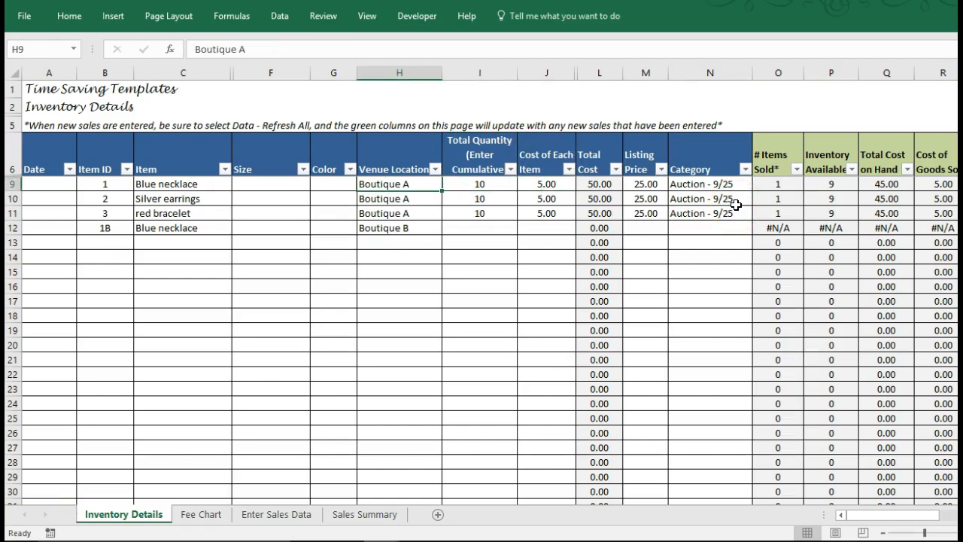
pyautogui.click(487, 185)
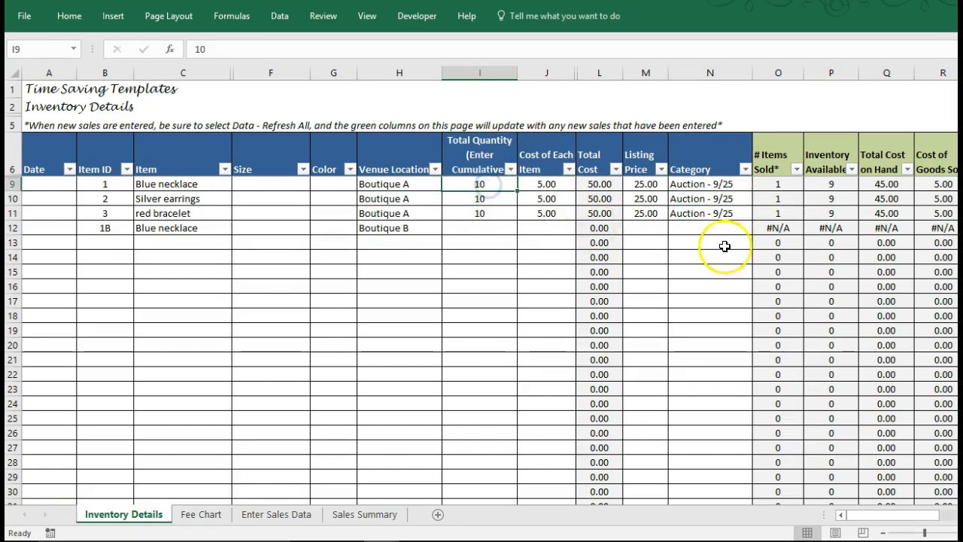
pyautogui.click(713, 186)
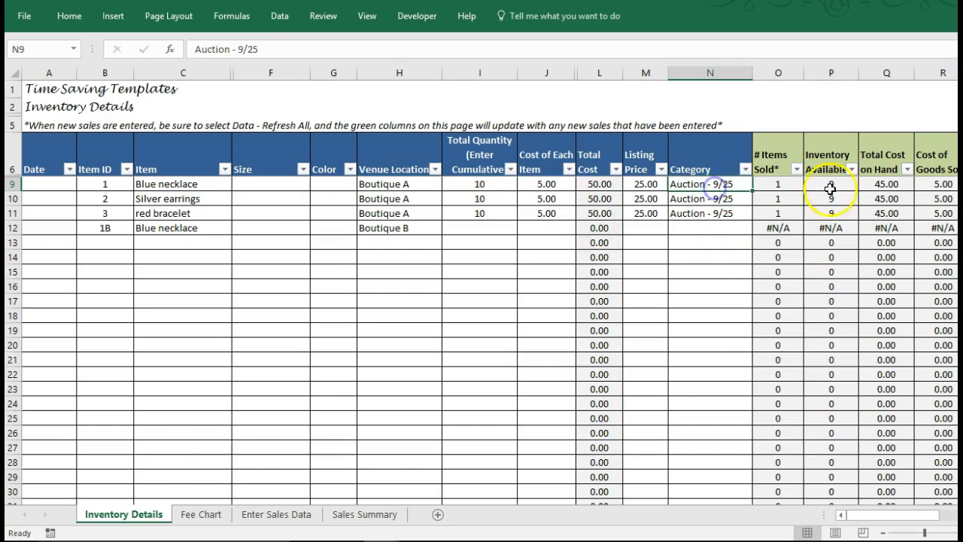
pyautogui.click(735, 183)
# Step: Set the number sold to 7 for the Blue necklace sale on the Enter Sales Data sheet
pyautogui.click(276, 514)
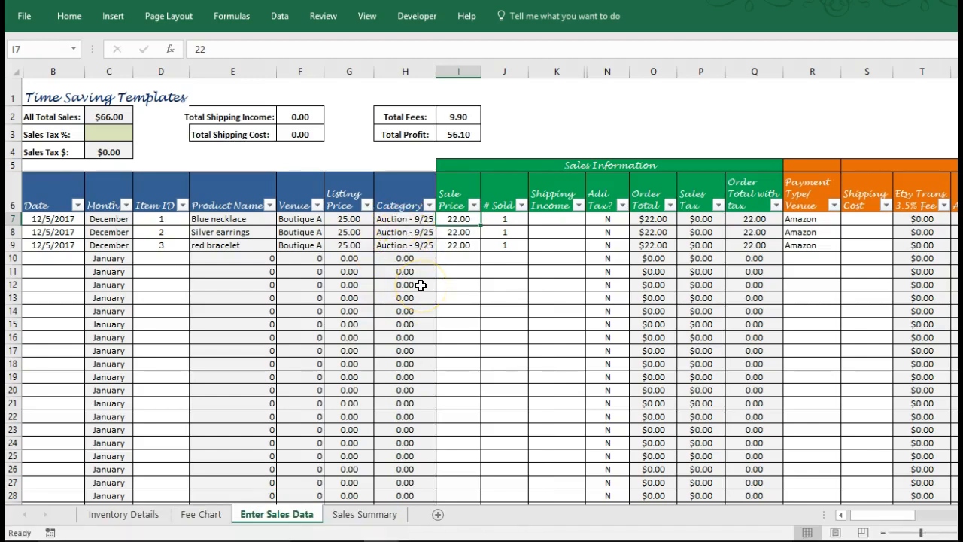
pyautogui.click(514, 220)
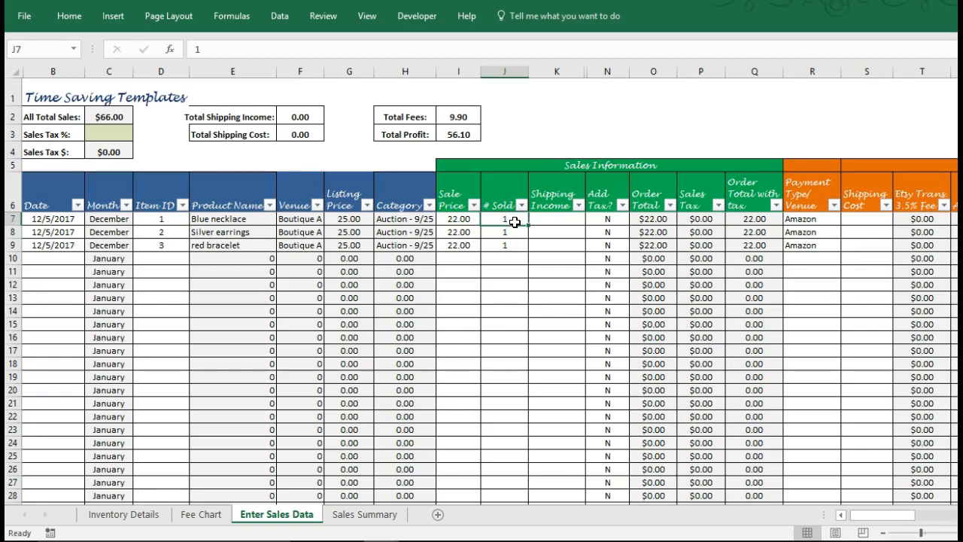
pyautogui.write('7')
pyautogui.press('Return')
pyautogui.press('Up')
# Step: Clear the payment type of the Blue necklace sale and check its costs, fees and profit
pyautogui.press('Right')
pyautogui.press('Right')
pyautogui.press('Right')
pyautogui.press('Right')
pyautogui.press('Right')
pyautogui.press('Right')
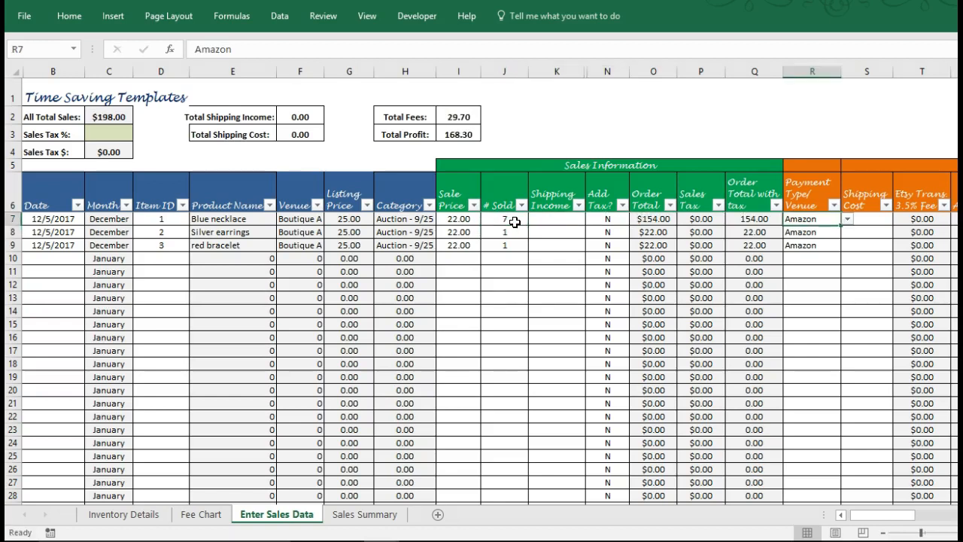
pyautogui.press('Delete')
pyautogui.press('Right')
pyautogui.press('Right')
pyautogui.press('Right')
pyautogui.press('Right')
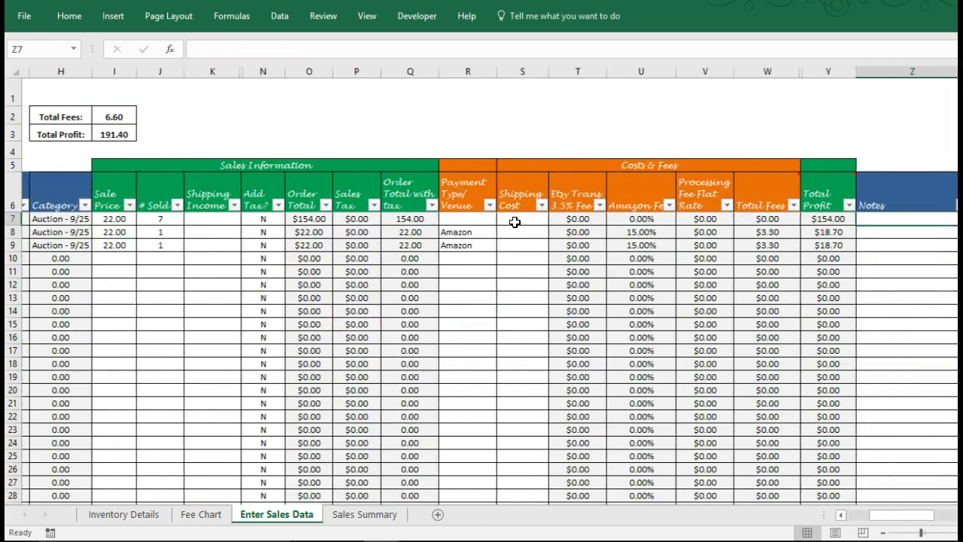
pyautogui.press('Left')
pyautogui.press('Left')
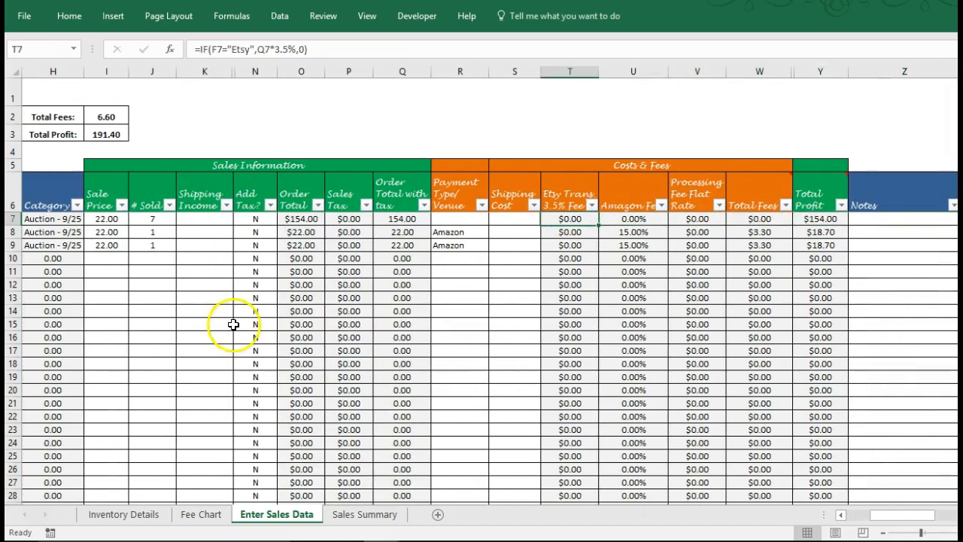
# Step: Refresh all the Sales Summary pivot tables and group the Sales by Category table by the Category field
pyautogui.click(373, 520)
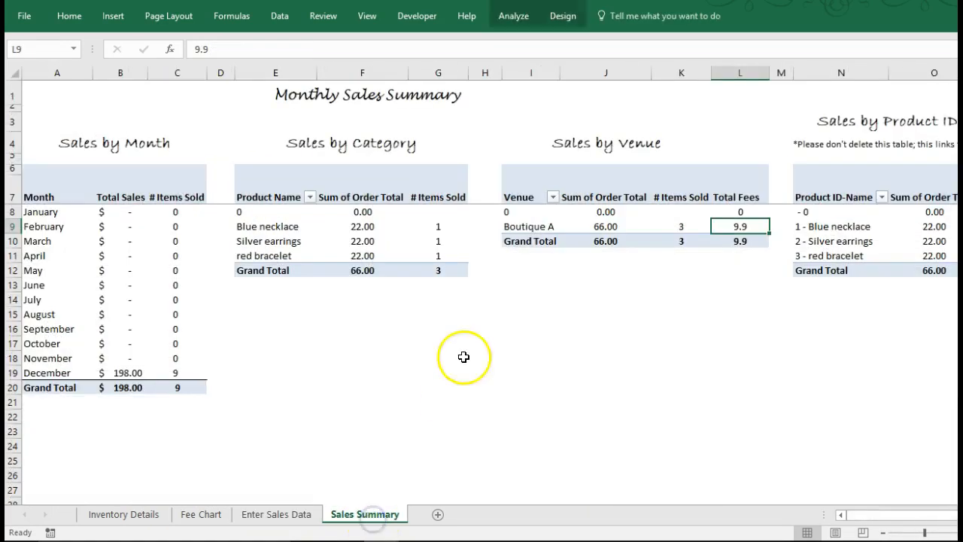
pyautogui.click(284, 18)
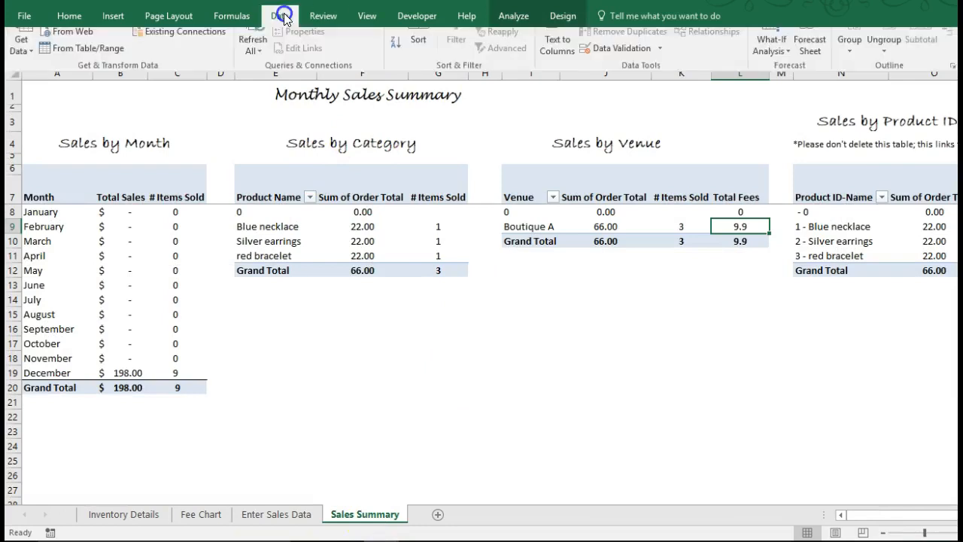
pyautogui.click(251, 47)
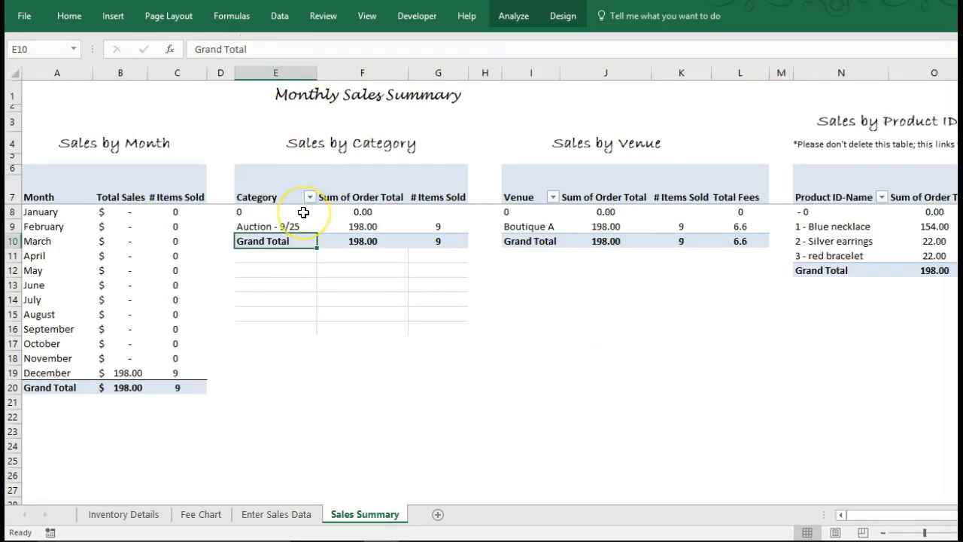
# Step: Examine the order total and items sold for the Auction - 9/25 category in the Sales by Category table
pyautogui.click(301, 225)
pyautogui.press('Right')
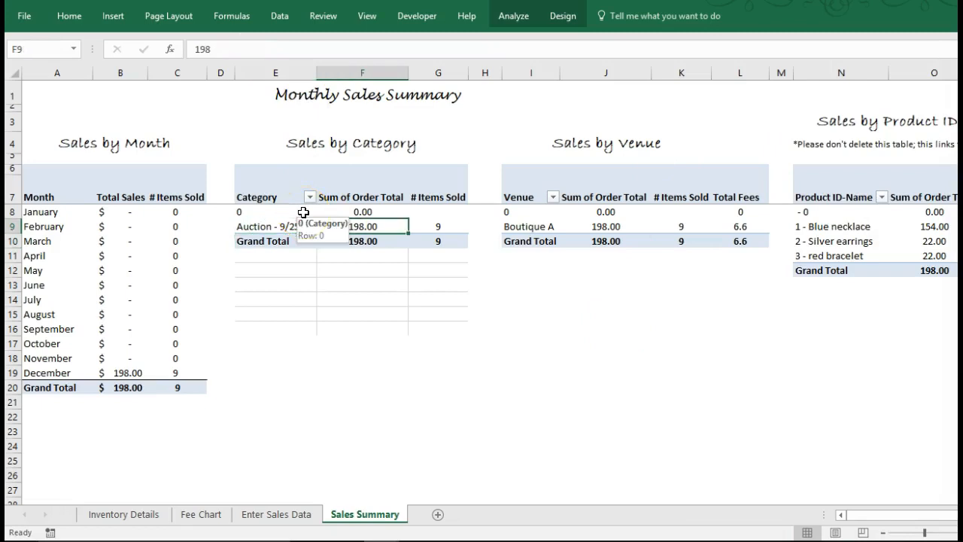
pyautogui.click(279, 254)
pyautogui.press('Up')
pyautogui.press('Up')
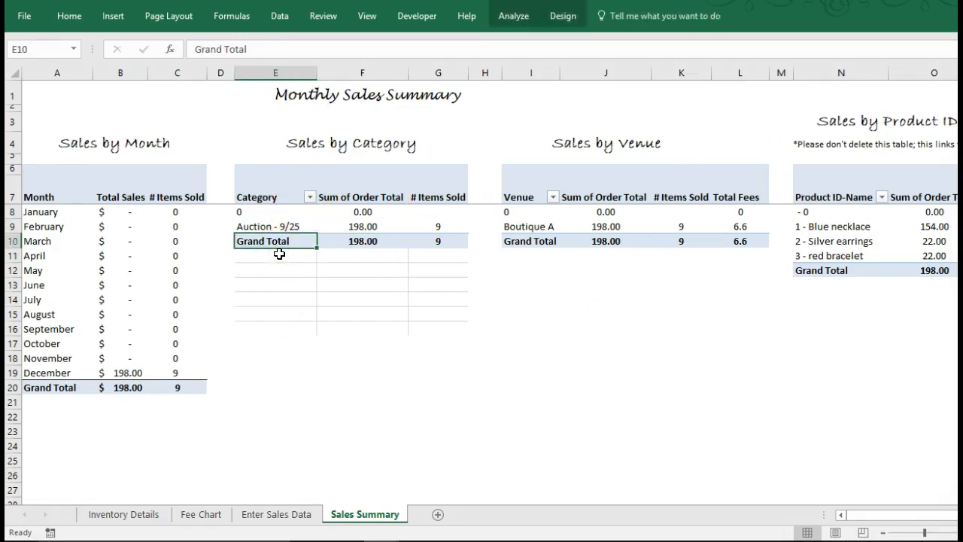
pyautogui.press('Right')
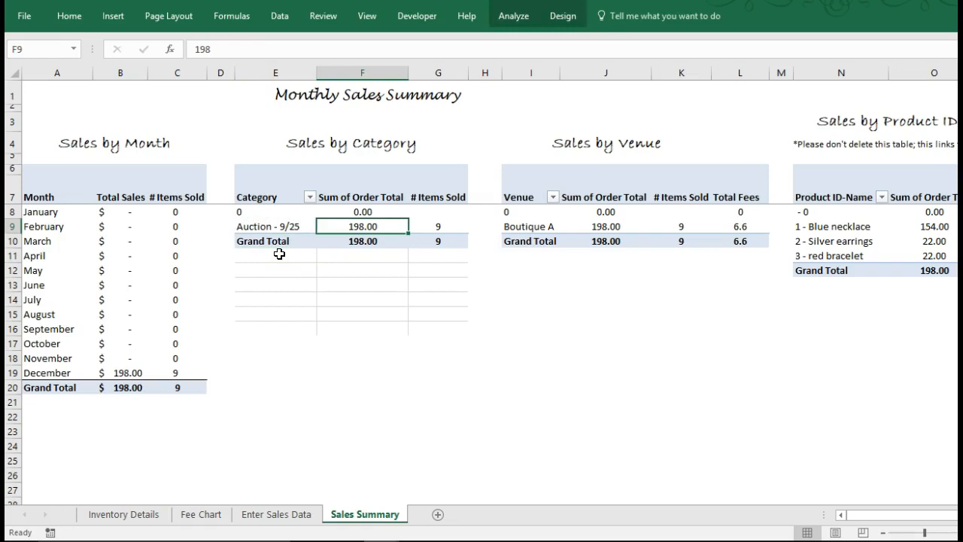
pyautogui.press('Right')
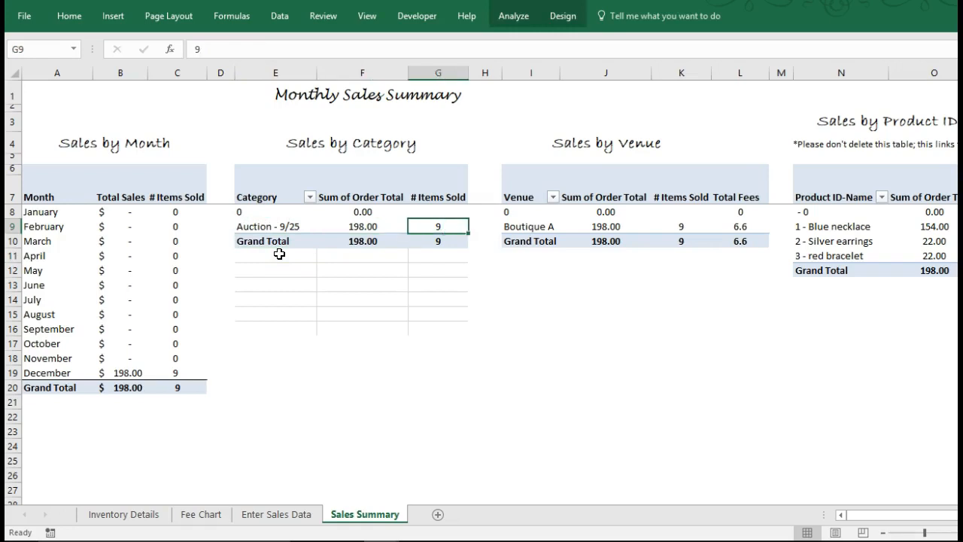
pyautogui.press('Left')
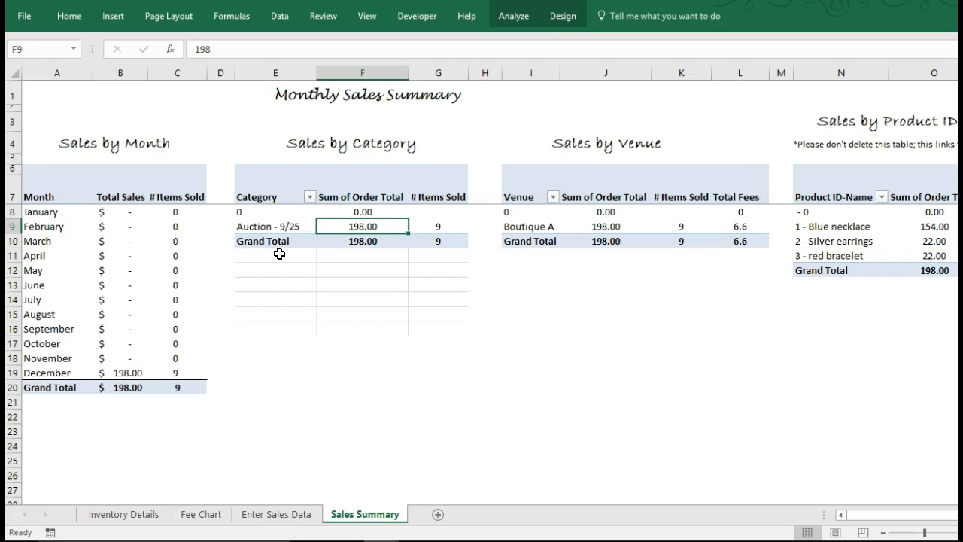
# Step: Check the Category column of the recorded sales on the Enter Sales Data sheet
pyautogui.click(280, 515)
pyautogui.press('Right')
pyautogui.press('Right')
pyautogui.press('Right')
pyautogui.press('Right')
pyautogui.press('Right')
pyautogui.press('Right')
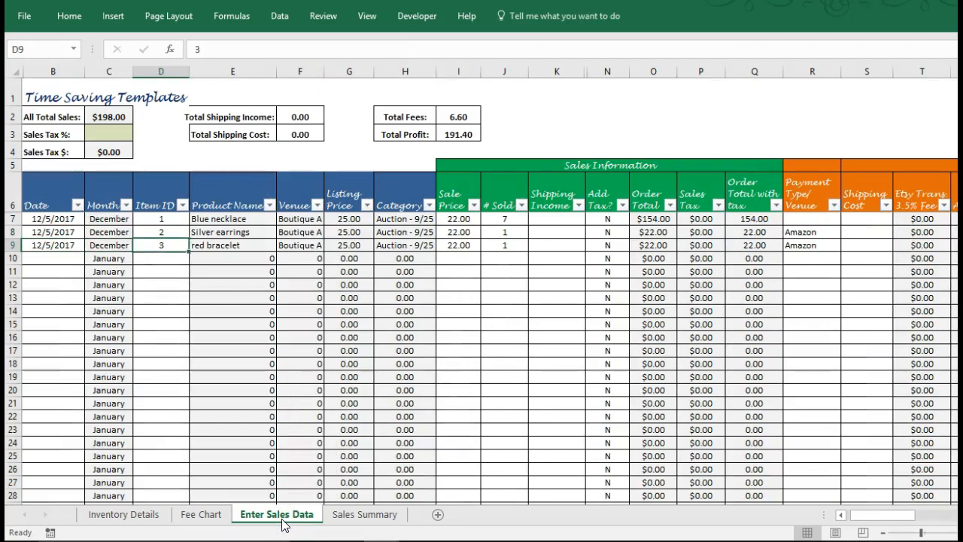
pyautogui.press('Up')
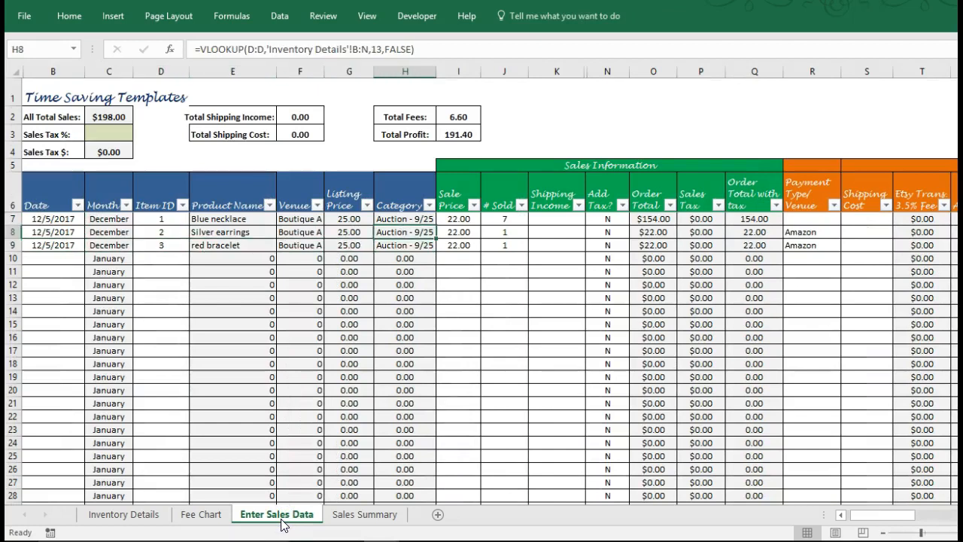
# Step: Check the categories on the Inventory Details sheet and the inventory available for the Blue necklace with Item ID 1
pyautogui.click(125, 519)
pyautogui.press('Down')
pyautogui.press('Down')
pyautogui.press('Down')
pyautogui.press('Right')
pyautogui.press('Right')
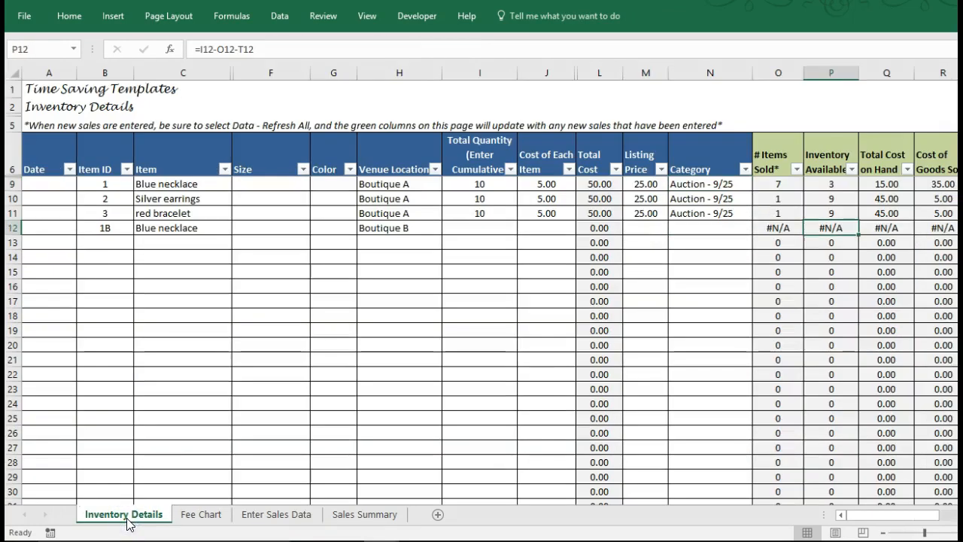
pyautogui.press('Left')
pyautogui.press('Left')
pyautogui.press('Up')
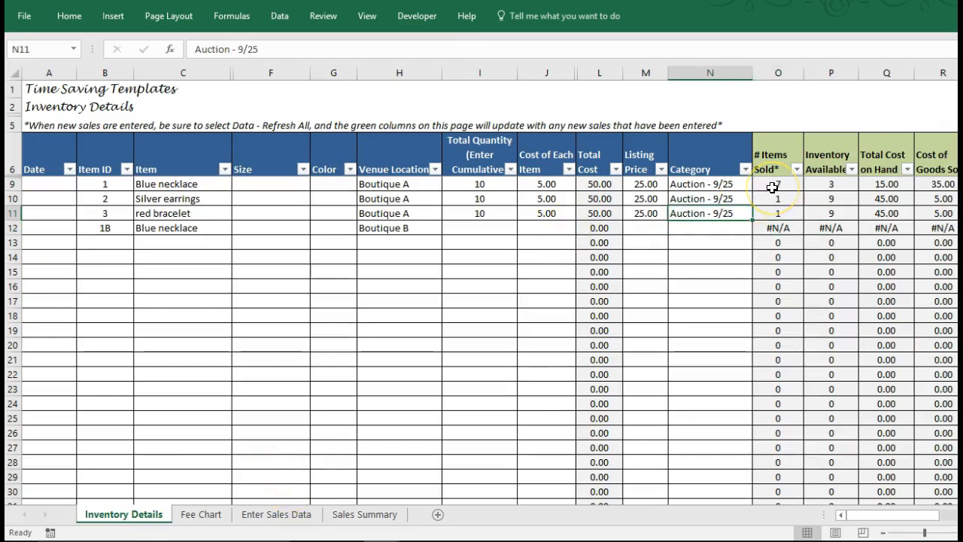
pyautogui.click(848, 185)
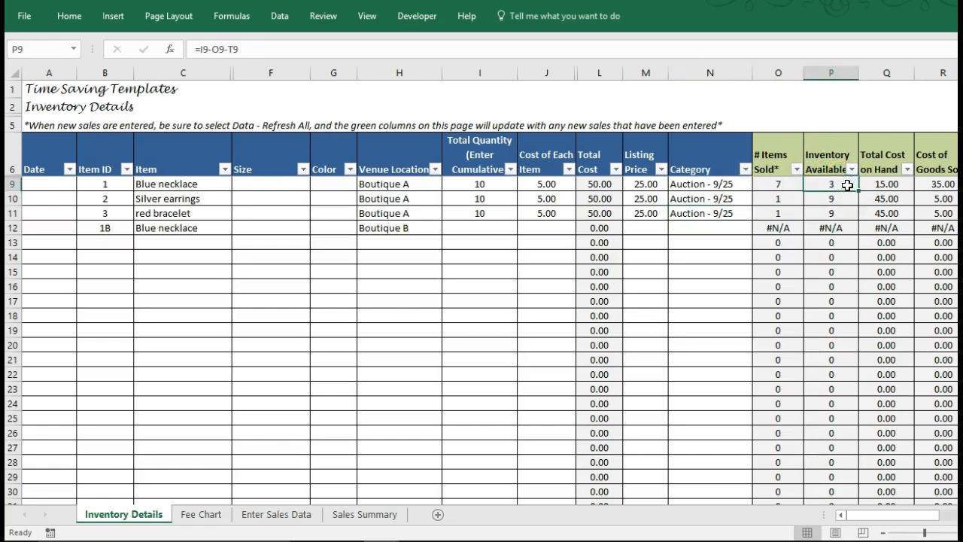
pyautogui.press('Left')
pyautogui.press('Left')
pyautogui.press('Left')
pyautogui.press('Left')
pyautogui.press('Left')
pyautogui.press('Left')
pyautogui.press('Left')
pyautogui.press('Left')
pyautogui.press('Left')
pyautogui.press('Left')
pyautogui.press('Left')
pyautogui.press('Left')
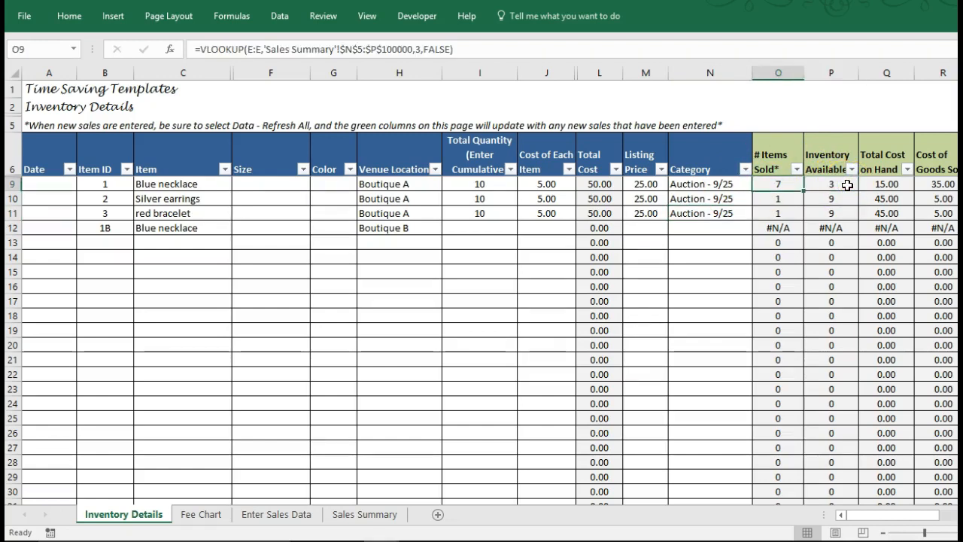
pyautogui.press('Right')
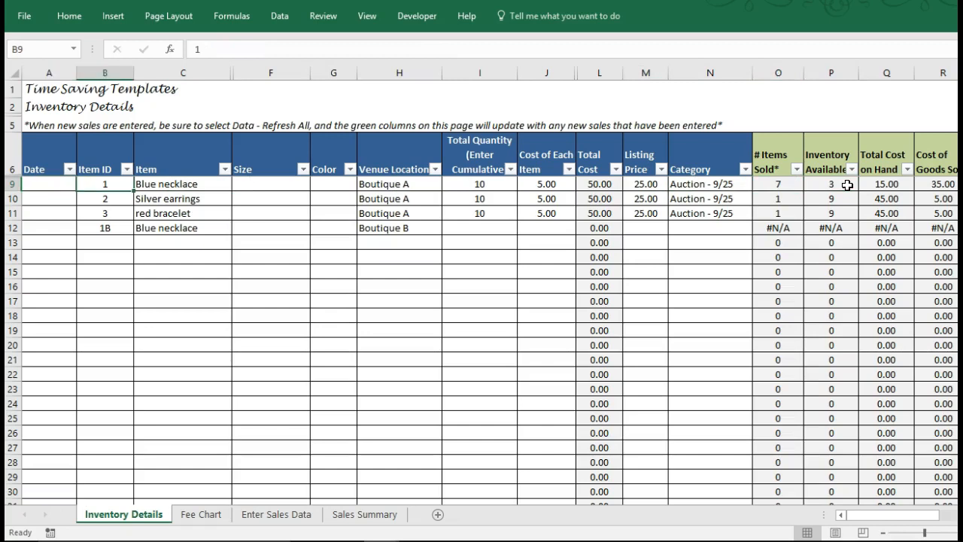
pyautogui.hotkey('shift', 'Right')
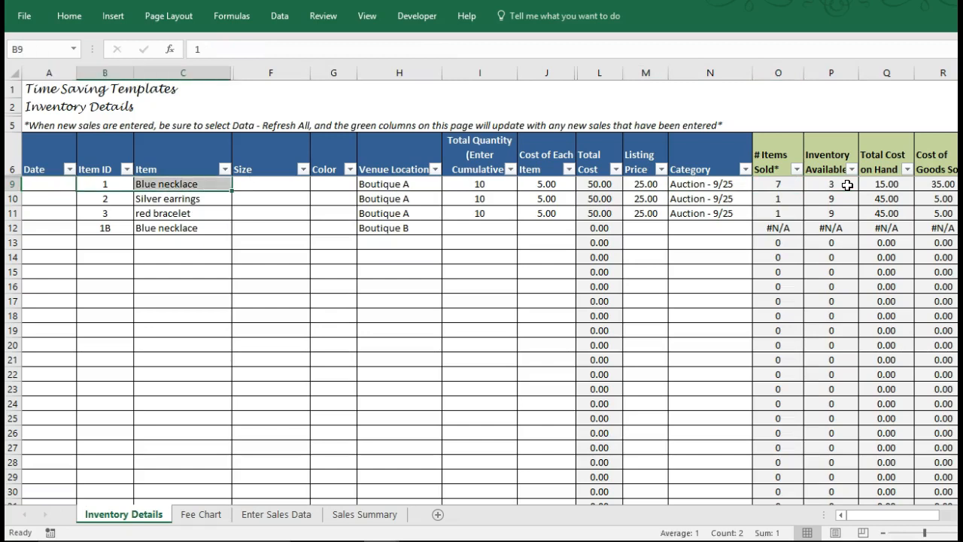
pyautogui.hotkey('shift', 'Right')
pyautogui.hotkey('shift', 'Right')
pyautogui.hotkey('shift', 'Right')
pyautogui.hotkey('shift', 'Right')
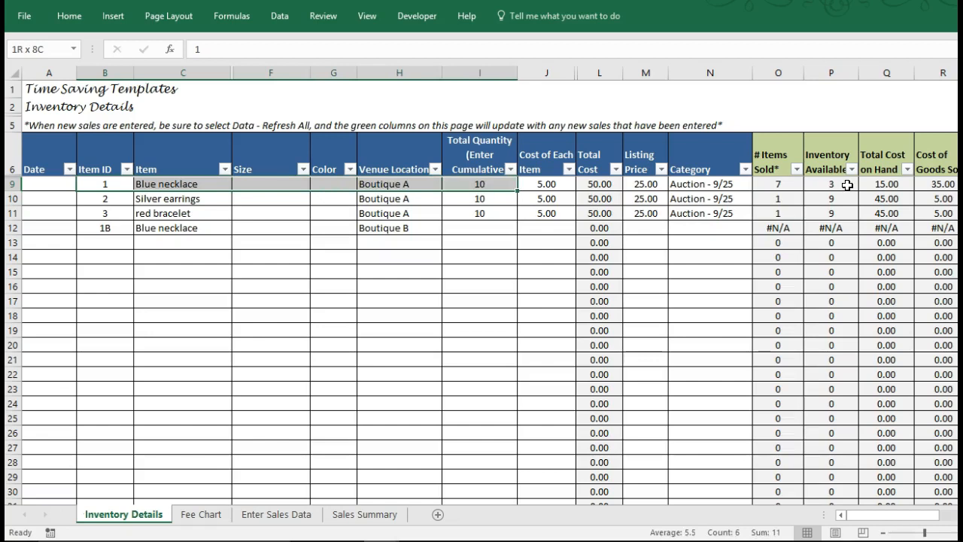
pyautogui.hotkey('ctrl', 'c')
pyautogui.press('Down')
pyautogui.press('Down')
pyautogui.press('Down')
pyautogui.press('Down')
pyautogui.press('Down')
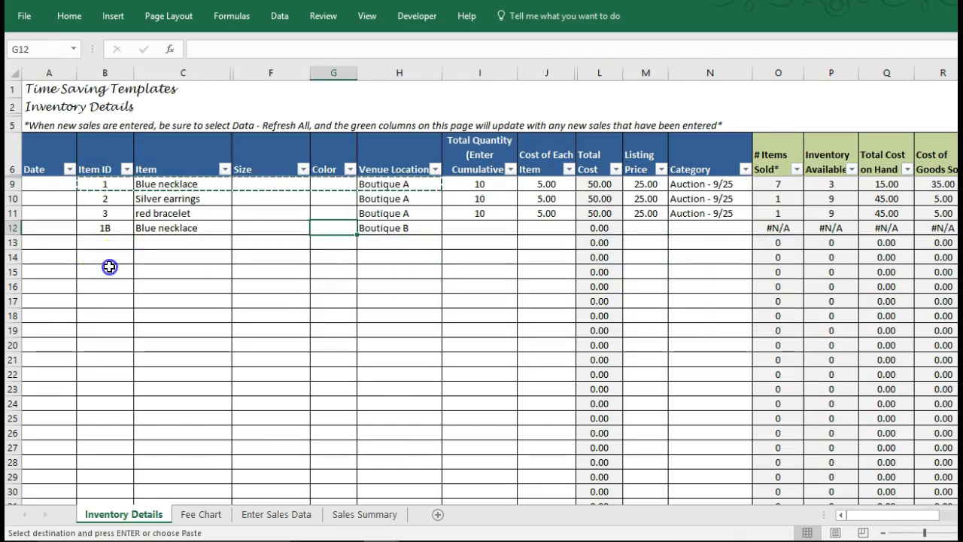
pyautogui.moveTo(103, 184); pyautogui.dragTo(188, 192)
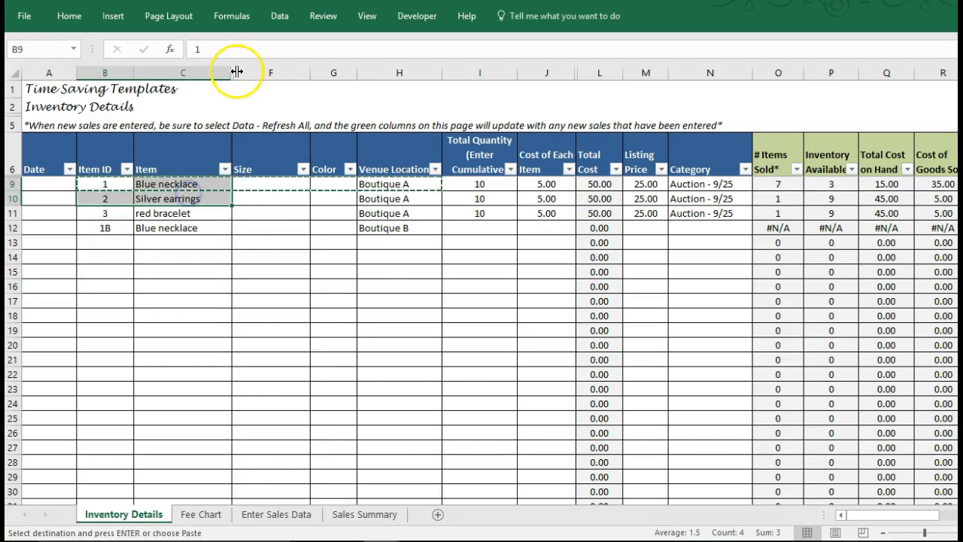
# Step: Copy the Item ID and item name of the first Blue necklace from row 9 to row 14
pyautogui.click(92, 187)
pyautogui.moveTo(91, 187); pyautogui.dragTo(161, 189)
pyautogui.hotkey('ctrl', 'c')
pyautogui.press('Down')
pyautogui.press('Down')
pyautogui.press('Down')
pyautogui.press('Down')
pyautogui.press('Down')
pyautogui.hotkey('ctrl', 'v')
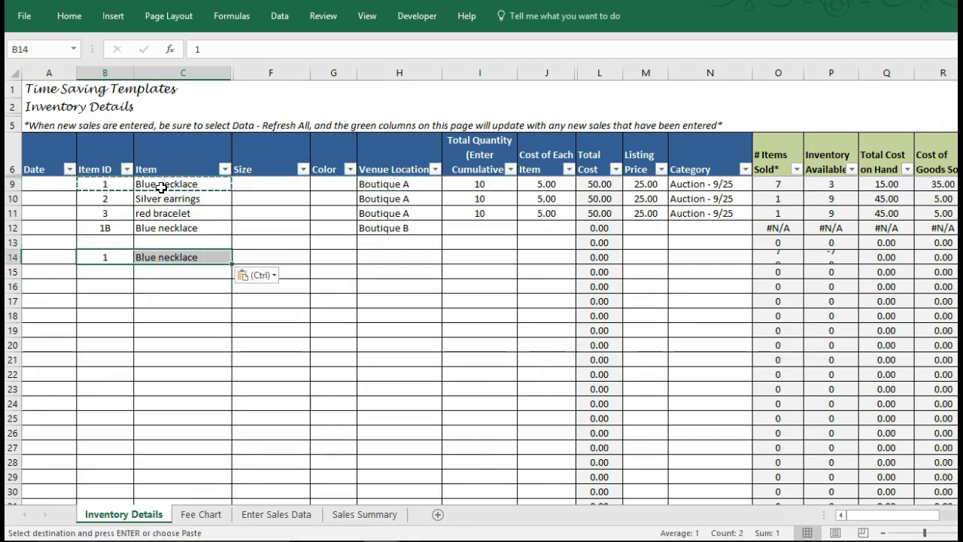
# Step: Copy the venue location, total quantity and cost of each item from row 9 to the Blue necklace entry in row 14
pyautogui.press('Right')
pyautogui.press('Right')
pyautogui.press('Right')
pyautogui.press('Right')
pyautogui.press('Up')
pyautogui.press('Up')
pyautogui.press('Up')
pyautogui.press('Up')
pyautogui.press('Up')
pyautogui.hotkey('shift', 'Right')
pyautogui.hotkey('shift', 'Right')
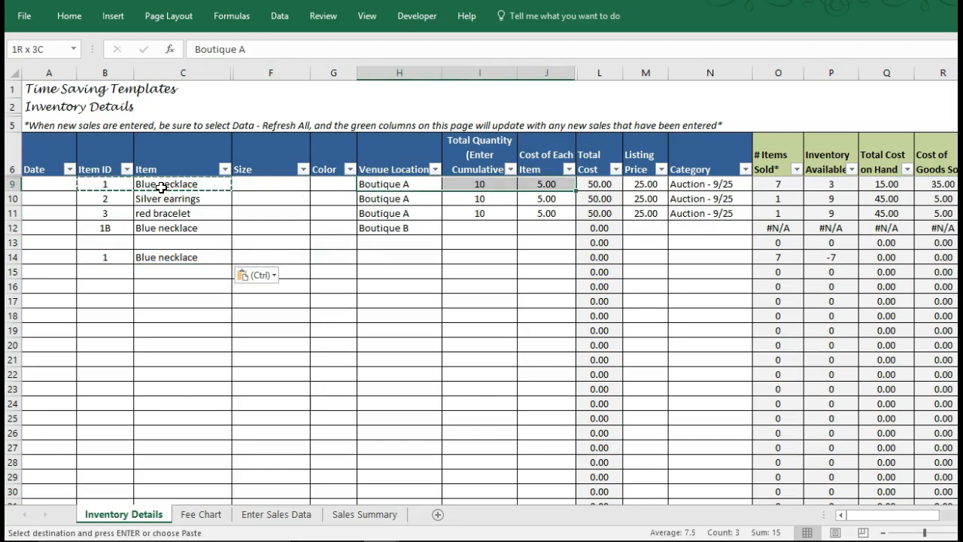
pyautogui.hotkey('ctrl', 'c')
pyautogui.press('Down')
pyautogui.press('Down')
pyautogui.press('Down')
pyautogui.press('Down')
pyautogui.press('Down')
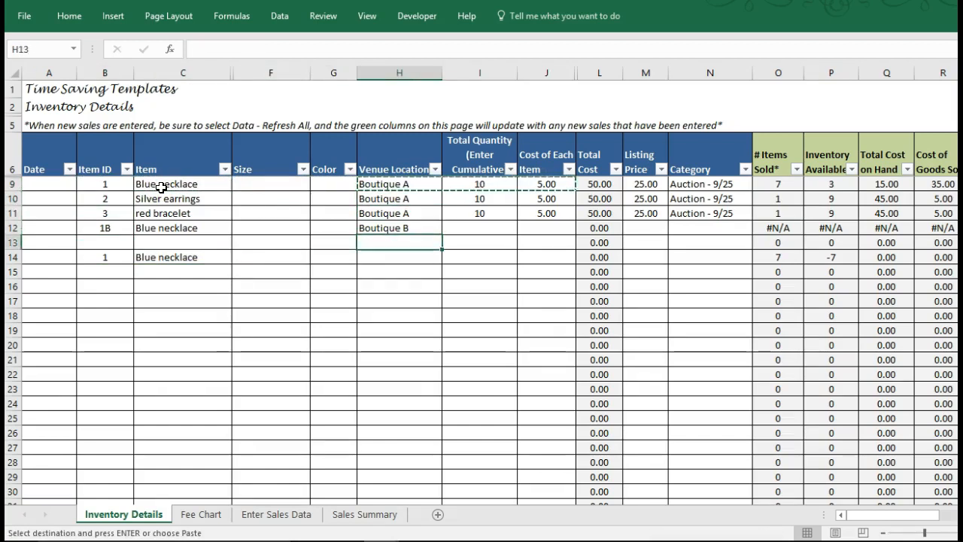
pyautogui.hotkey('ctrl', 'v')
# Step: Replace the copied quantity in row 14 with 3, matching the inventory available for the original Blue necklace
pyautogui.press('Right')
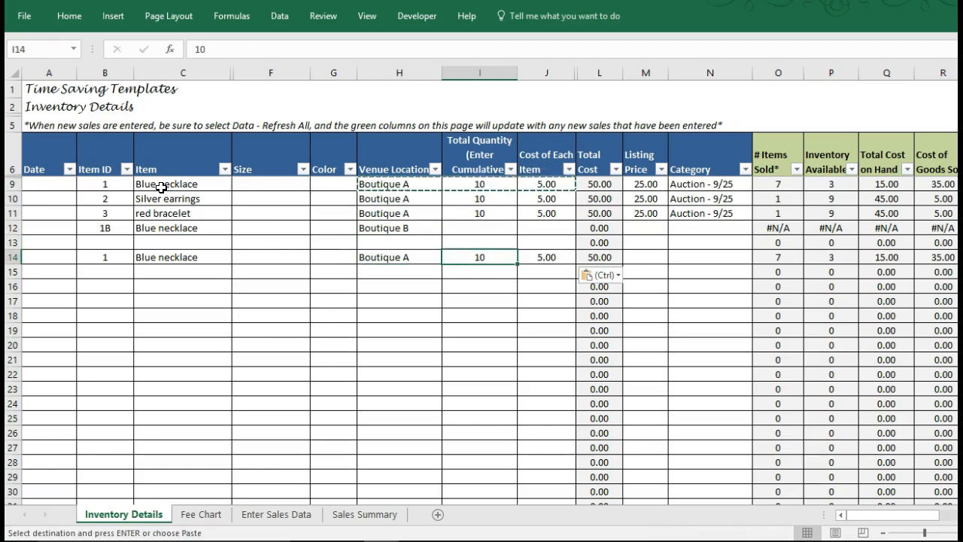
pyautogui.press('Delete')
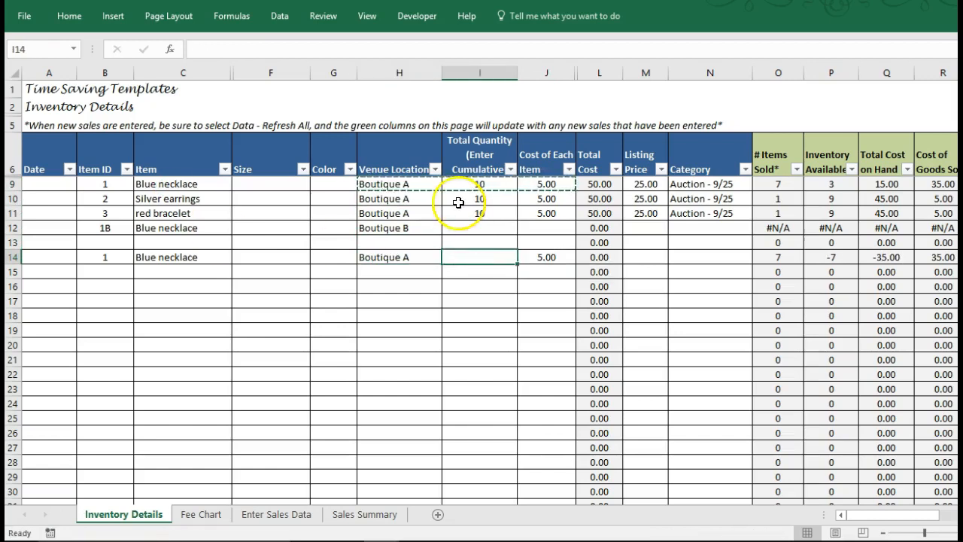
pyautogui.click(832, 185)
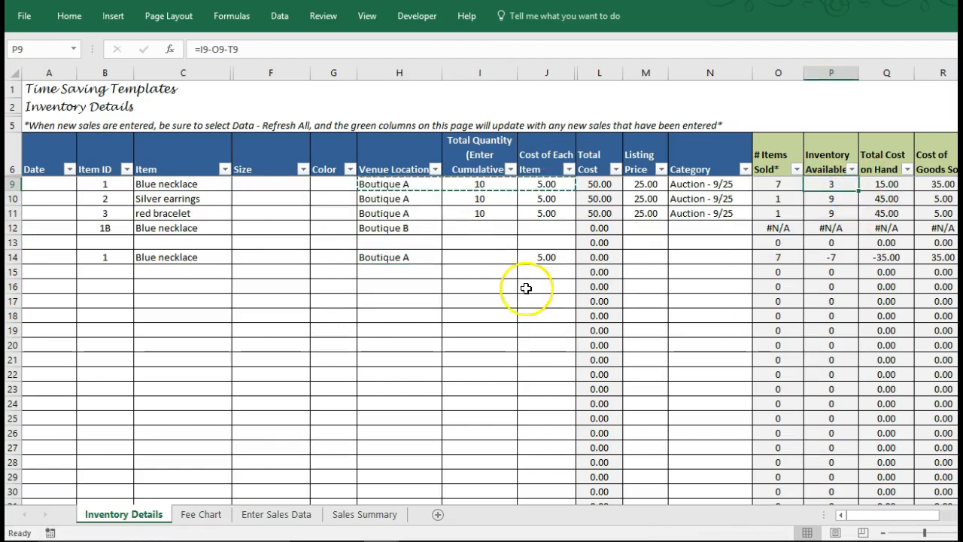
pyautogui.click(490, 256)
pyautogui.write('3')
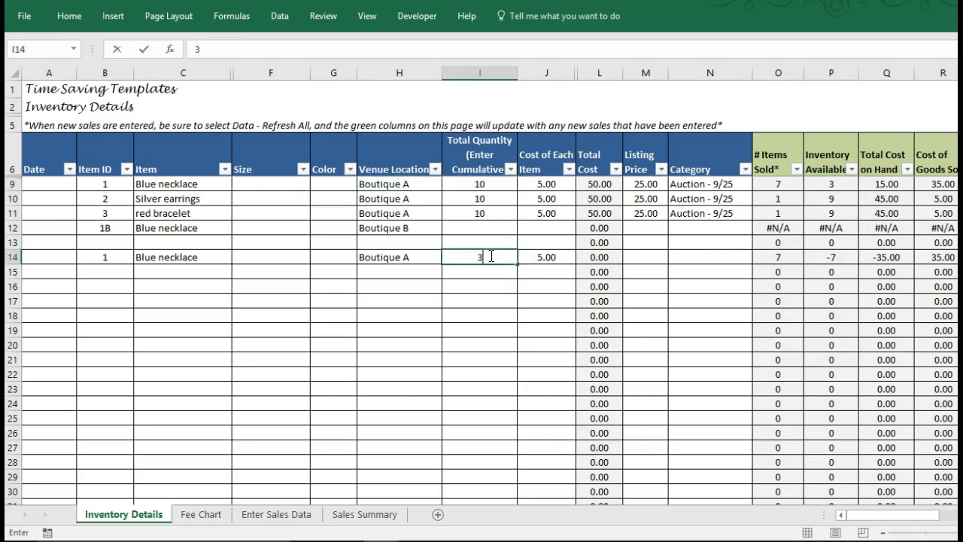
# Step: Enter Auction 10/1 as the category of the Blue necklace entry in row 14
pyautogui.press('Left')
pyautogui.press('Right')
pyautogui.press('Right')
pyautogui.press('Right')
pyautogui.press('Right')
pyautogui.press('Right')
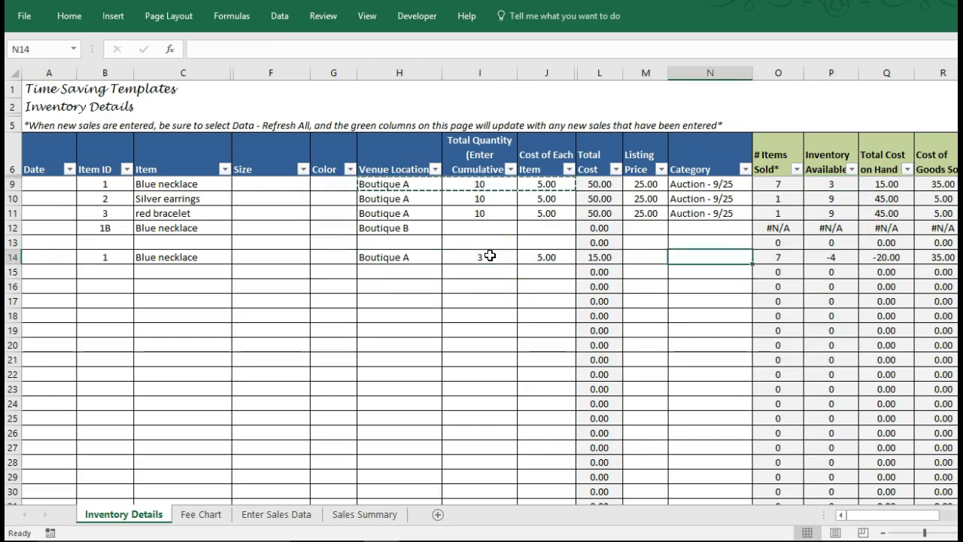
pyautogui.write('Auction')
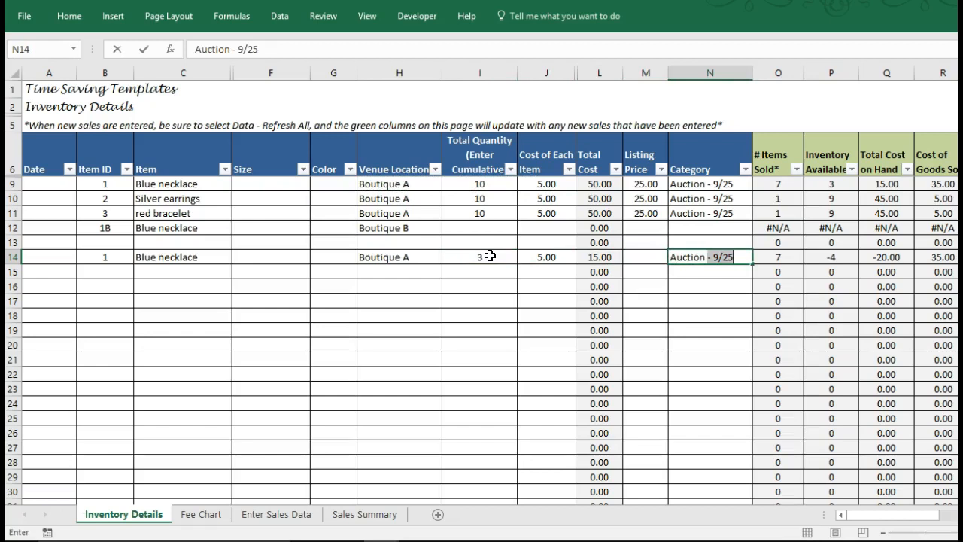
pyautogui.write(' 10/')
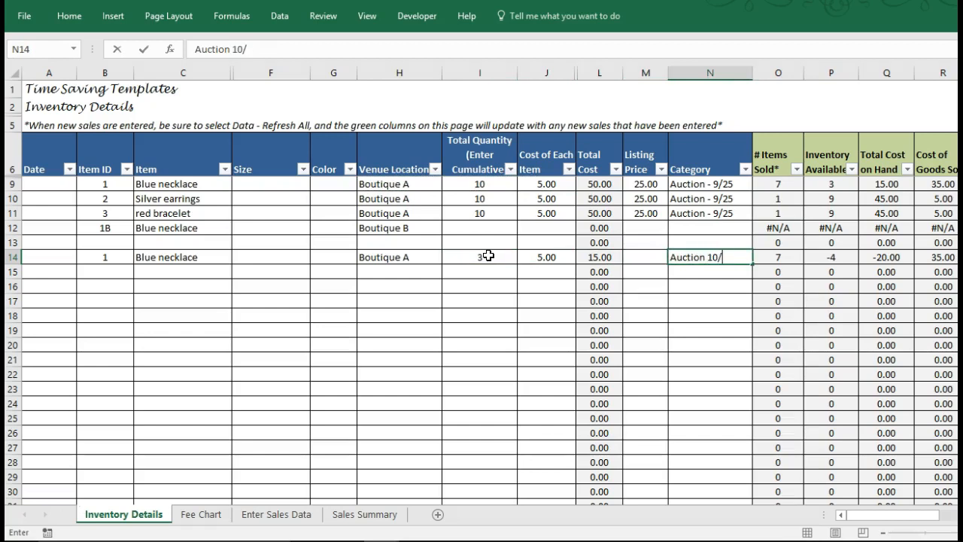
pyautogui.write('1')
# Step: Change the Item ID of the Blue necklace entry in row 14 to 1-Auction
pyautogui.press('Left')
pyautogui.press('Left')
pyautogui.press('Left')
pyautogui.press('Left')
pyautogui.press('Left')
pyautogui.press('Left')
pyautogui.press('Left')
pyautogui.press('Left')
pyautogui.press('Left')
pyautogui.press('Left')
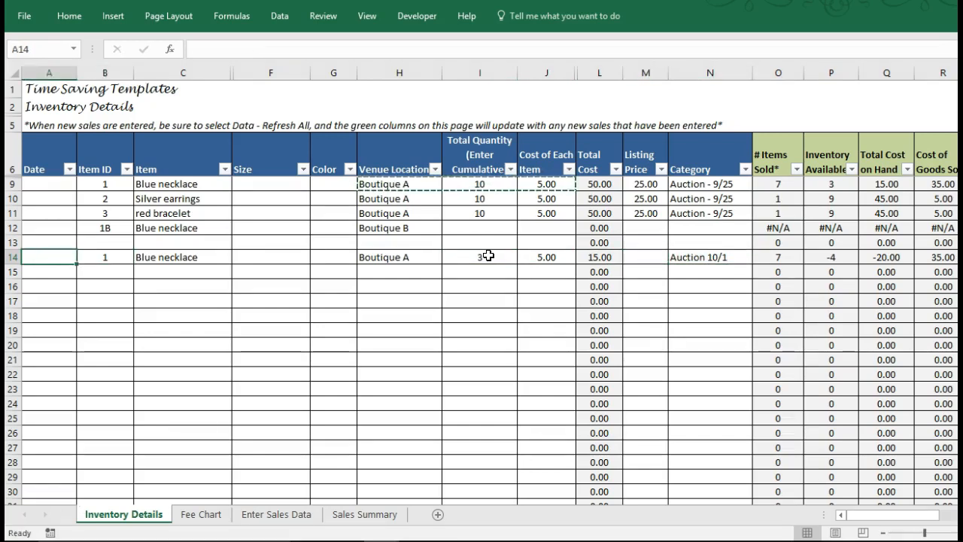
pyautogui.press('Right')
pyautogui.doubleClick(116, 258)
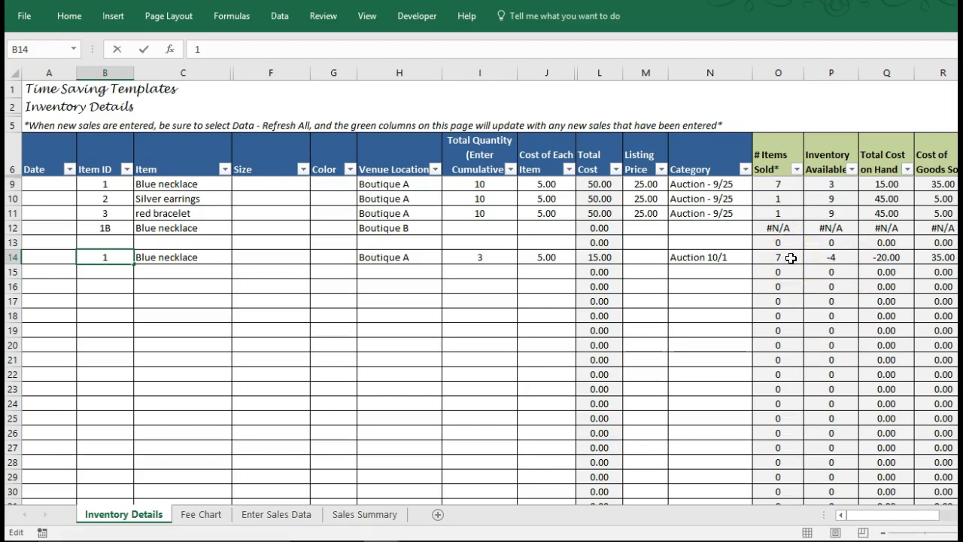
pyautogui.write('-')
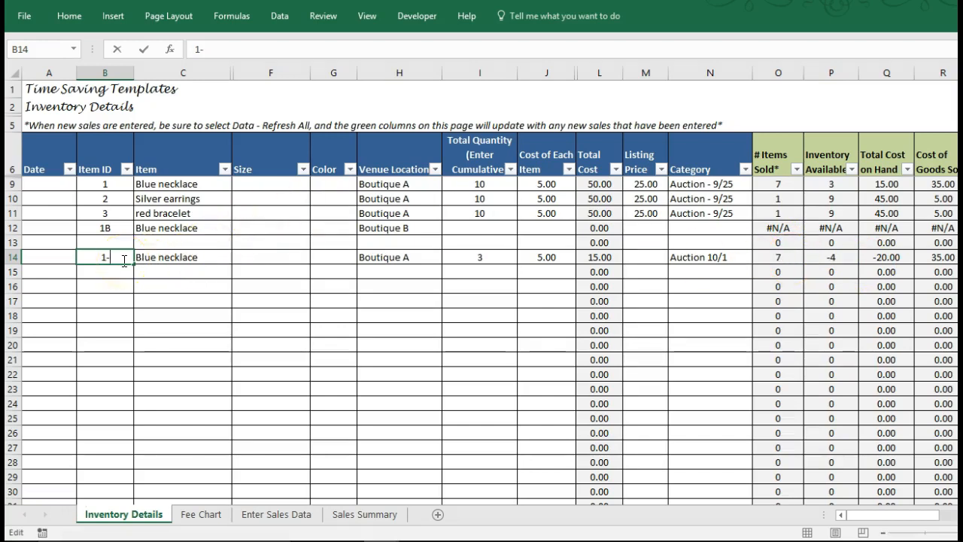
pyautogui.write('A')
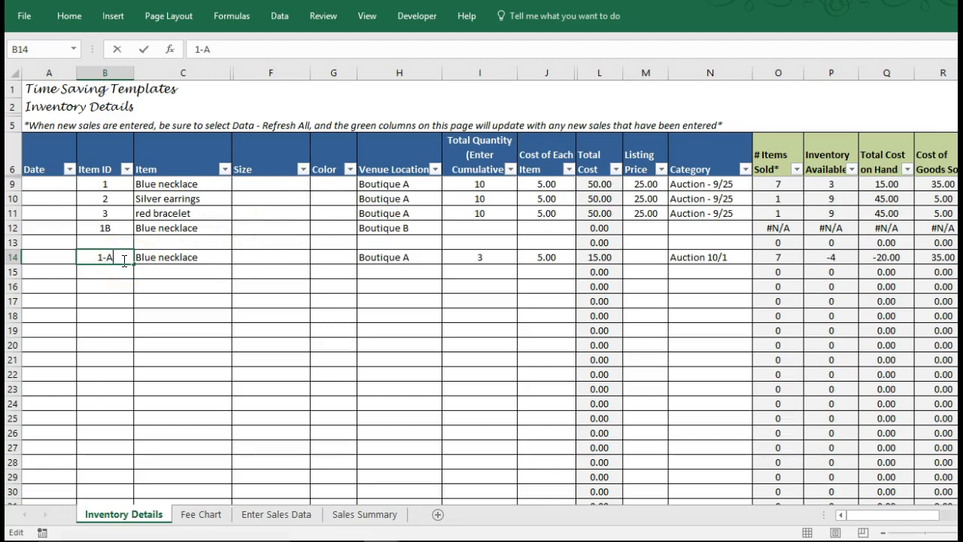
pyautogui.write('uction')
pyautogui.press('Return')
pyautogui.press('Up')
# Step: Enter Auction1 and Auction 2 as sample Item IDs in the two rows below the 1-Auction entry
pyautogui.press('Left')
pyautogui.press('Right')
pyautogui.press('Right')
pyautogui.press('Left')
pyautogui.press('Down')
pyautogui.write('Auc')
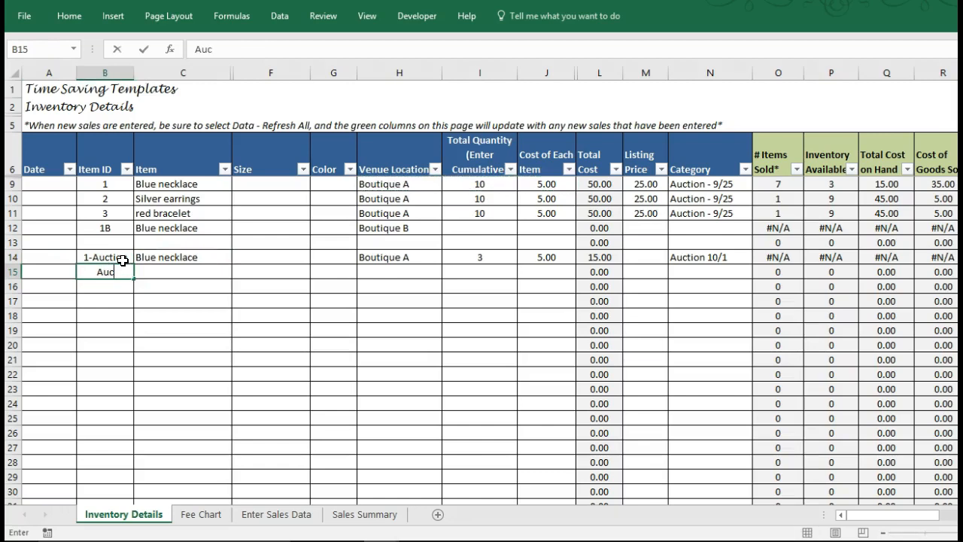
pyautogui.write('tion1')
pyautogui.press('Return')
pyautogui.write('Auction 2')
pyautogui.press('Return')
pyautogui.press('Up')
pyautogui.press('Up')
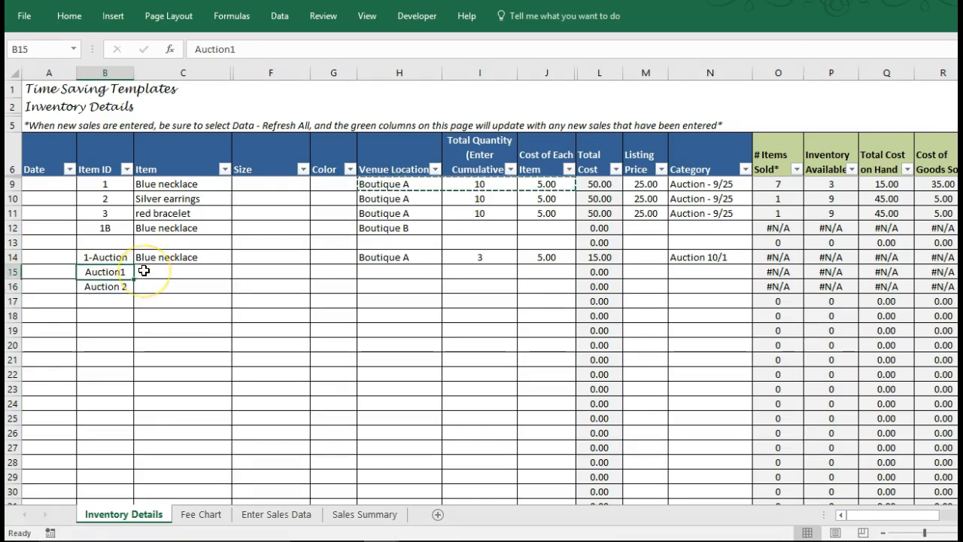
# Step: Review the quantity, cost and listing price fields of the 1-Auction inventory entry
pyautogui.press('Up')
pyautogui.press('Right')
pyautogui.press('Right')
pyautogui.press('Right')
pyautogui.press('Right')
pyautogui.press('Right')
pyautogui.press('Right')
pyautogui.press('Right')
pyautogui.press('Right')
pyautogui.press('Right')
pyautogui.press('Right')
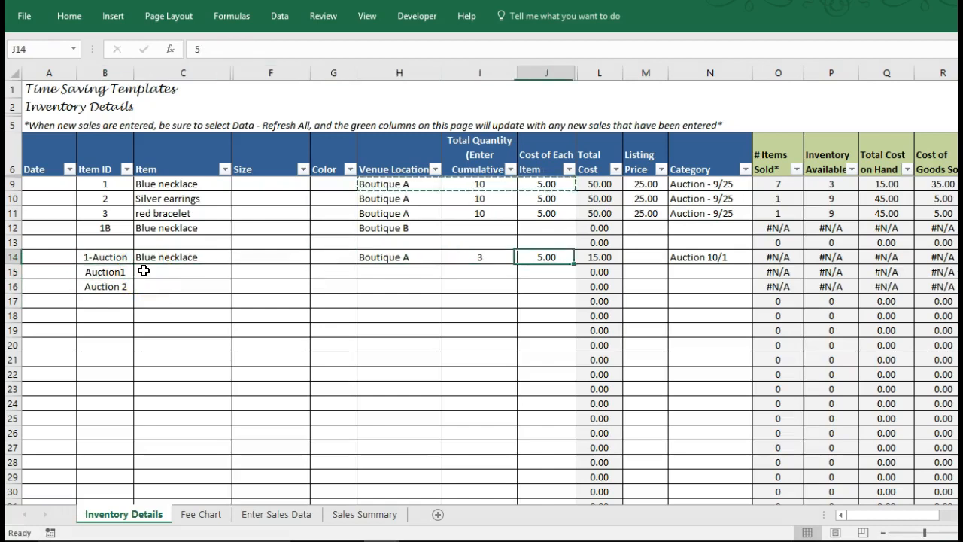
pyautogui.press('Left')
pyautogui.press('Left')
pyautogui.press('Left')
pyautogui.press('Left')
pyautogui.press('Left')
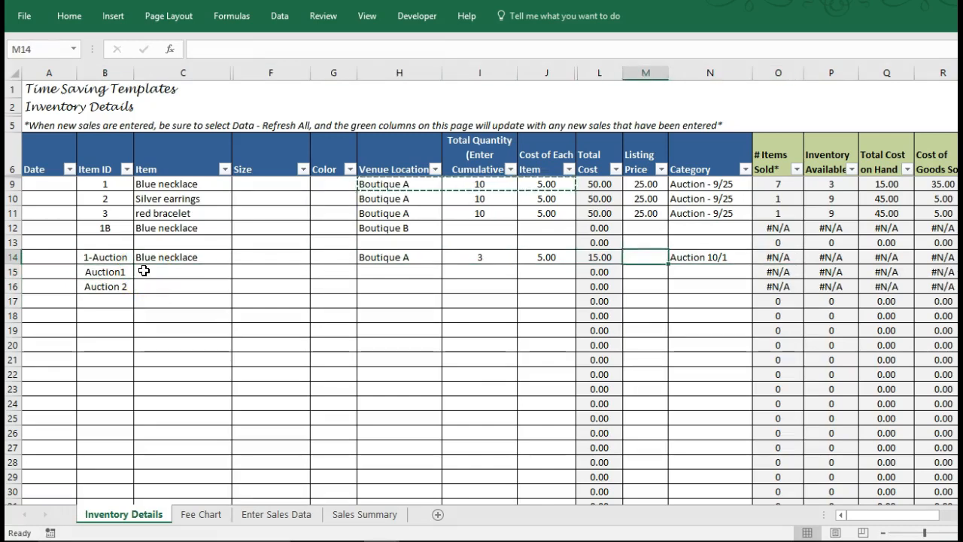
# Step: Add a sale with Item ID 1-auction in row 10 of the Enter Sales Data sheet
pyautogui.click(265, 516)
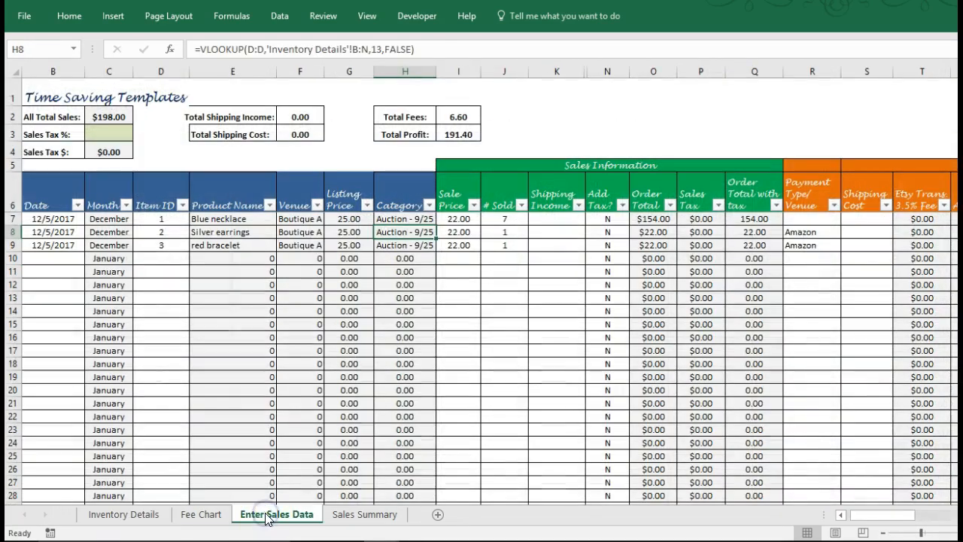
pyautogui.press('Left')
pyautogui.press('Left')
pyautogui.press('Left')
pyautogui.press('Left')
pyautogui.press('Down')
pyautogui.press('Down')
pyautogui.write('1')
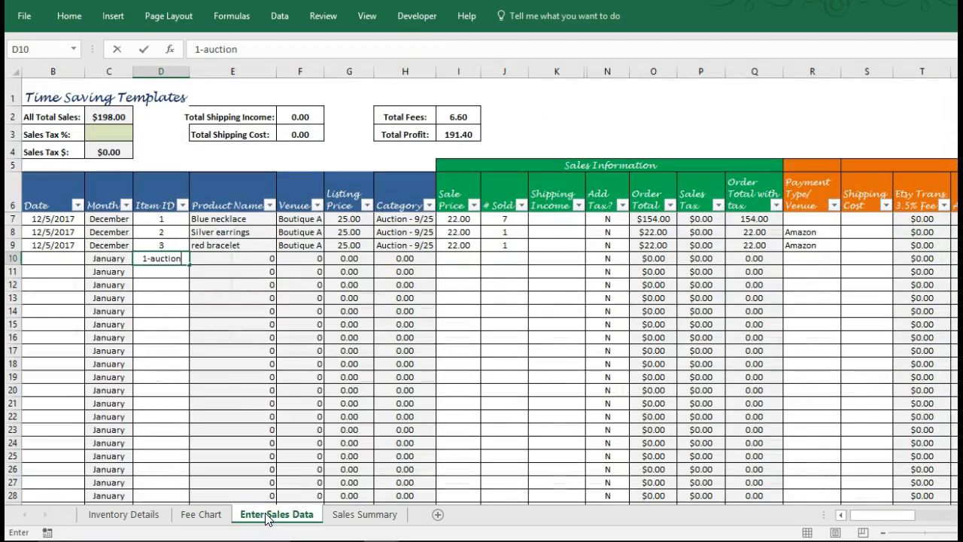
pyautogui.write('-auction')
pyautogui.press('Return')
# Step: Set the sale price to 22 and the number sold to 1 for the 1-auction sale
pyautogui.press('Up')
pyautogui.press('Right')
pyautogui.press('Right')
pyautogui.press('Right')
pyautogui.press('Right')
pyautogui.press('Right')
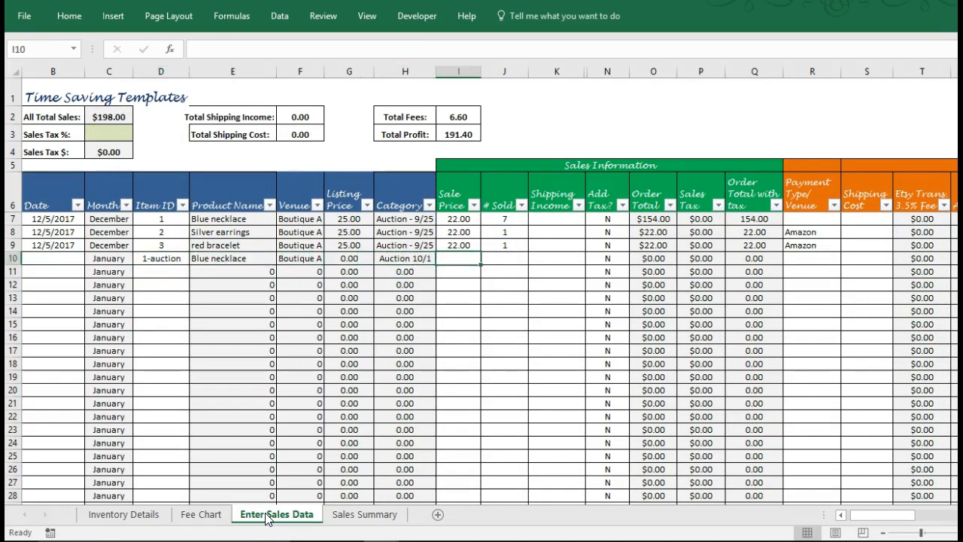
pyautogui.write('22')
pyautogui.press('Right')
pyautogui.write('1')
pyautogui.press('Right')
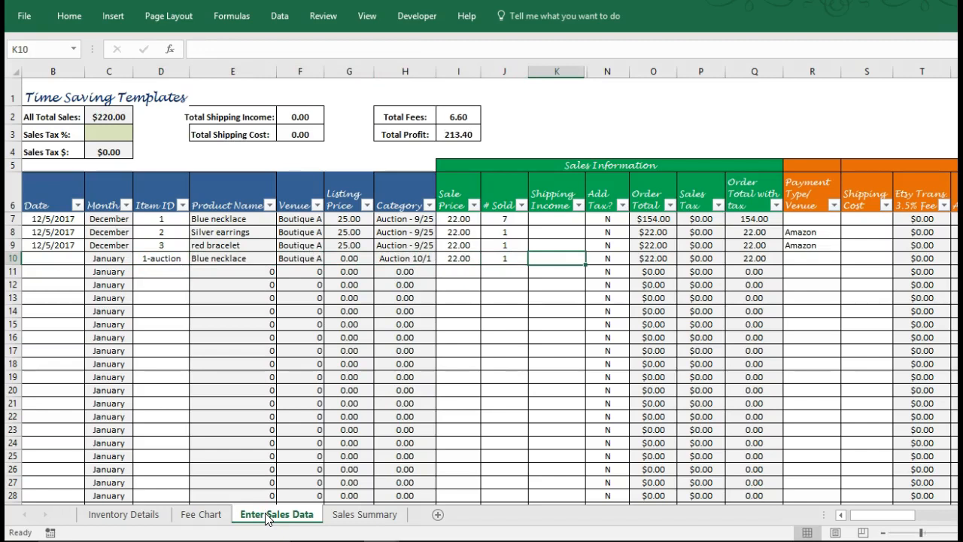
# Step: Refresh all data from the Inventory Details sheet so its sales-driven columns include the new 1-auction sale
pyautogui.click(126, 514)
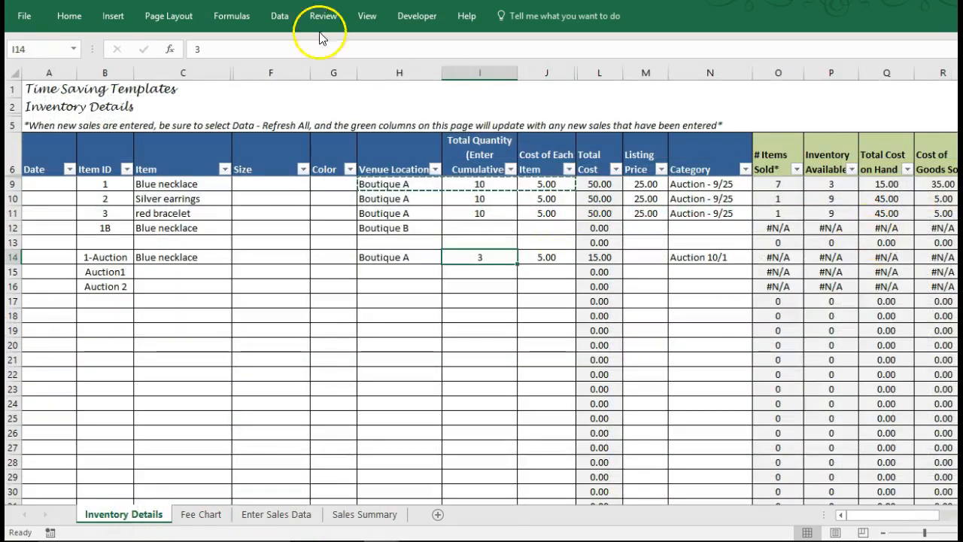
pyautogui.click(279, 16)
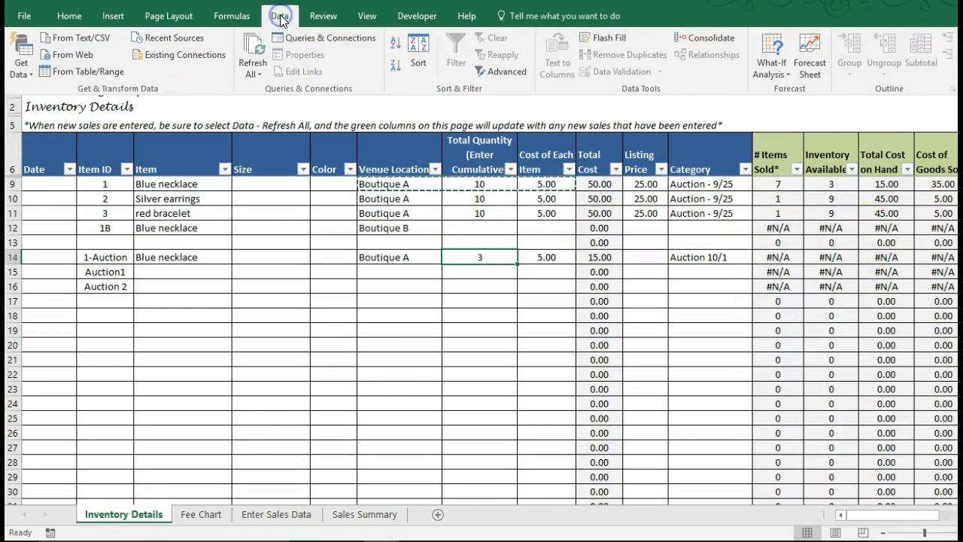
pyautogui.click(254, 50)
pyautogui.click(474, 307)
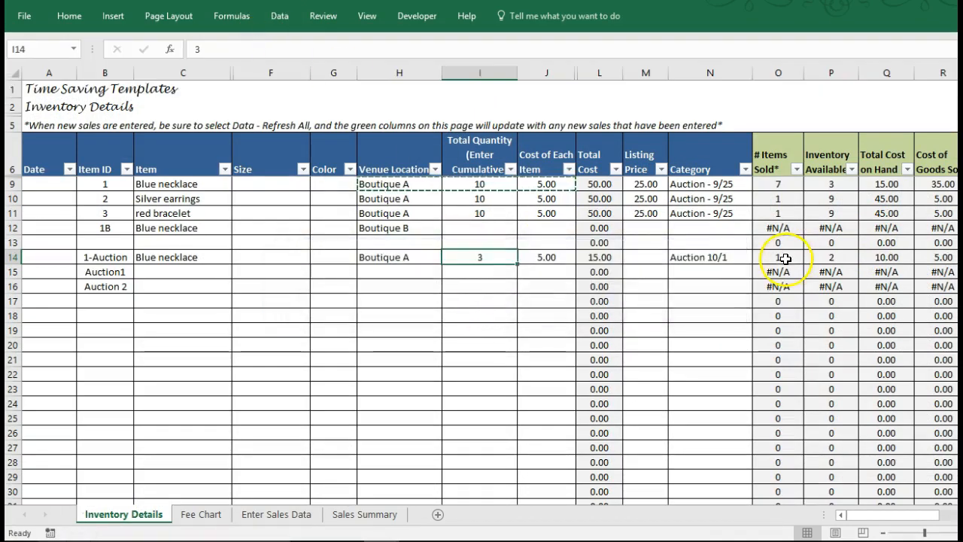
# Step: Check the number of items sold and the inventory available for the 1-Auction entry in row 14
pyautogui.click(784, 259)
pyautogui.press('Left')
pyautogui.press('Right')
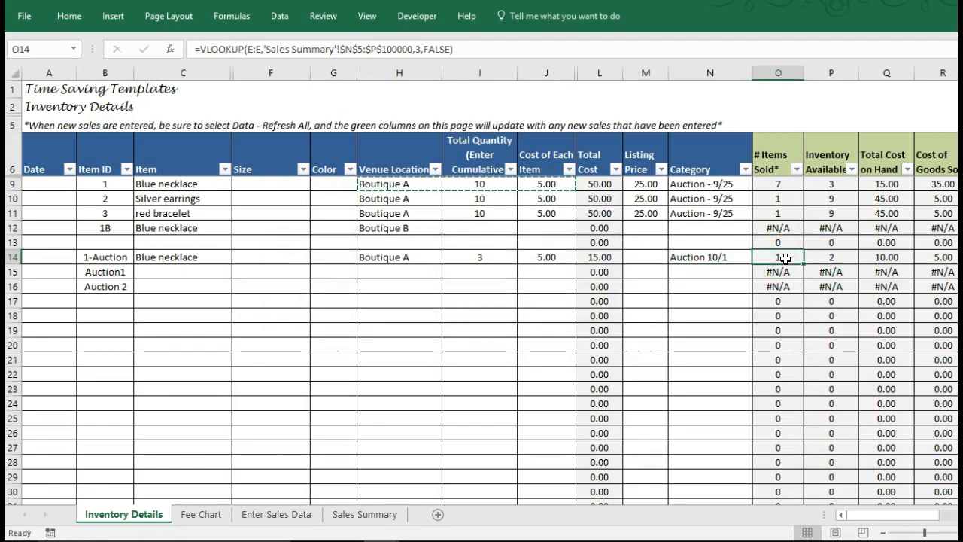
pyautogui.press('Right')
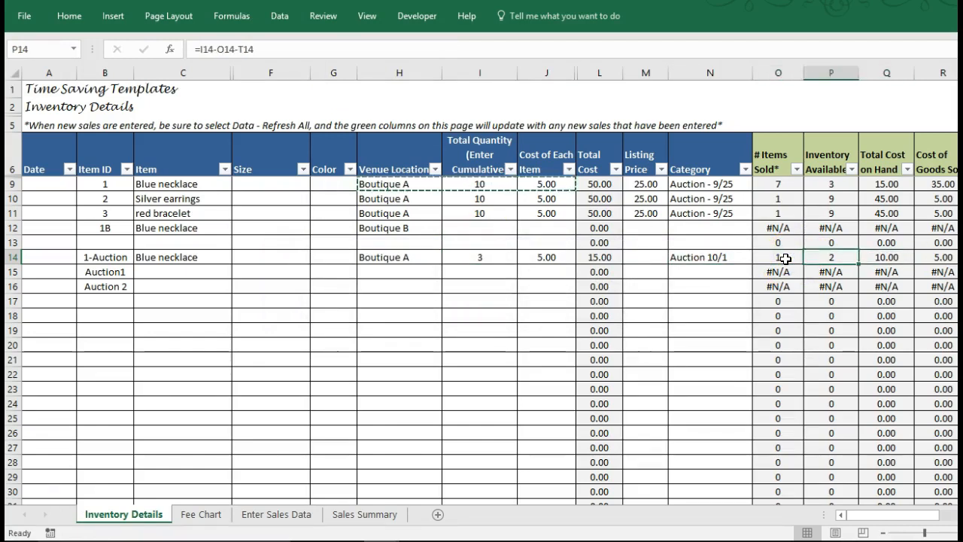
pyautogui.press('Left')
pyautogui.press('Left')
pyautogui.press('Left')
pyautogui.press('Home')
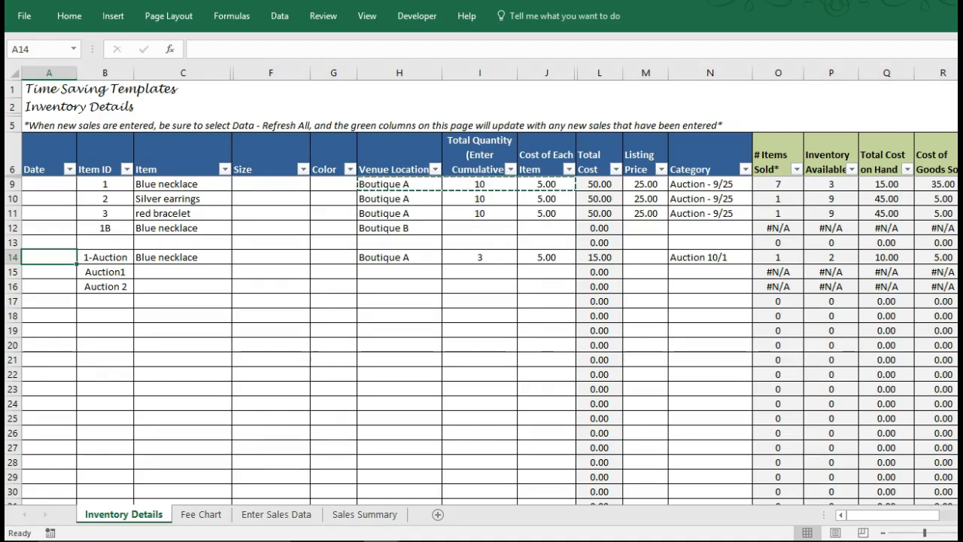
# Step: Switch to the Time Saving Templates product page in the browser and view the shop's template categories
pyautogui.moveTo(496, 537)
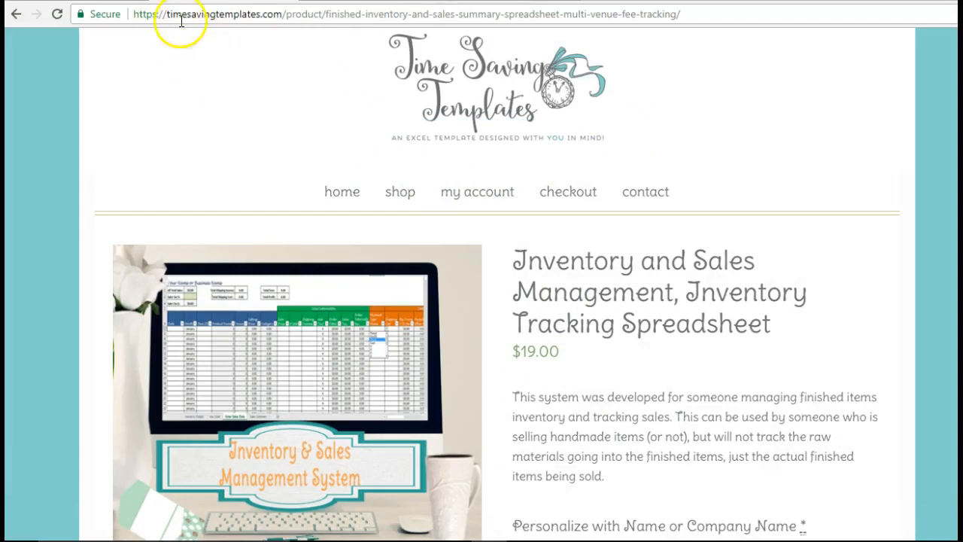
pyautogui.moveTo(407, 201)
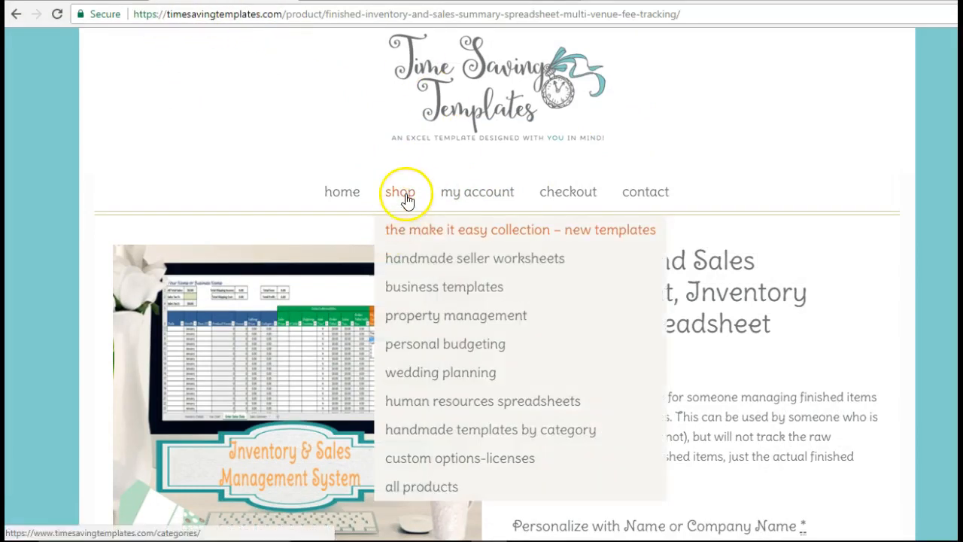